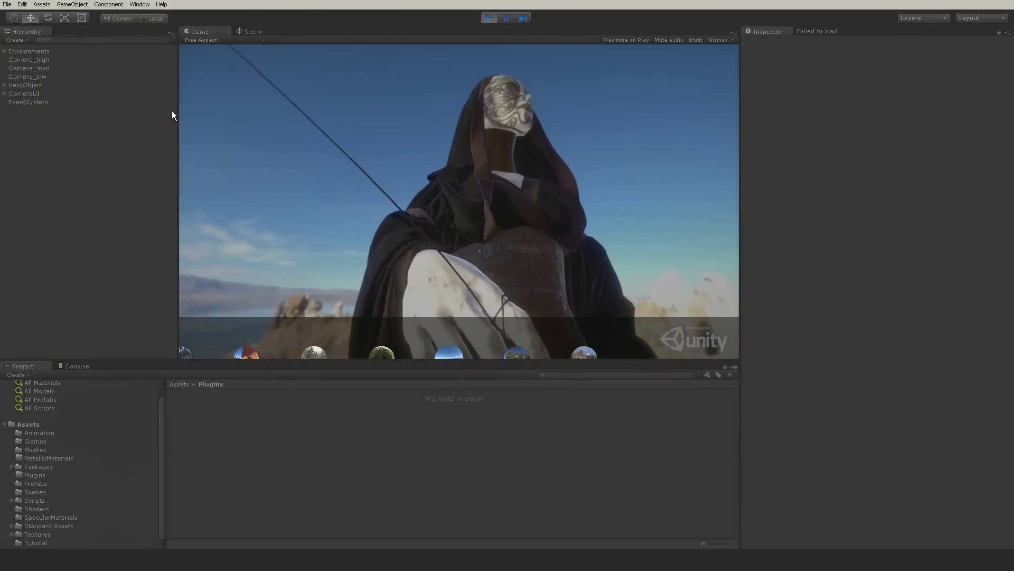
# Stop play mode and import the Amplify Texture custom package into the project.
pyautogui.click(490, 18)
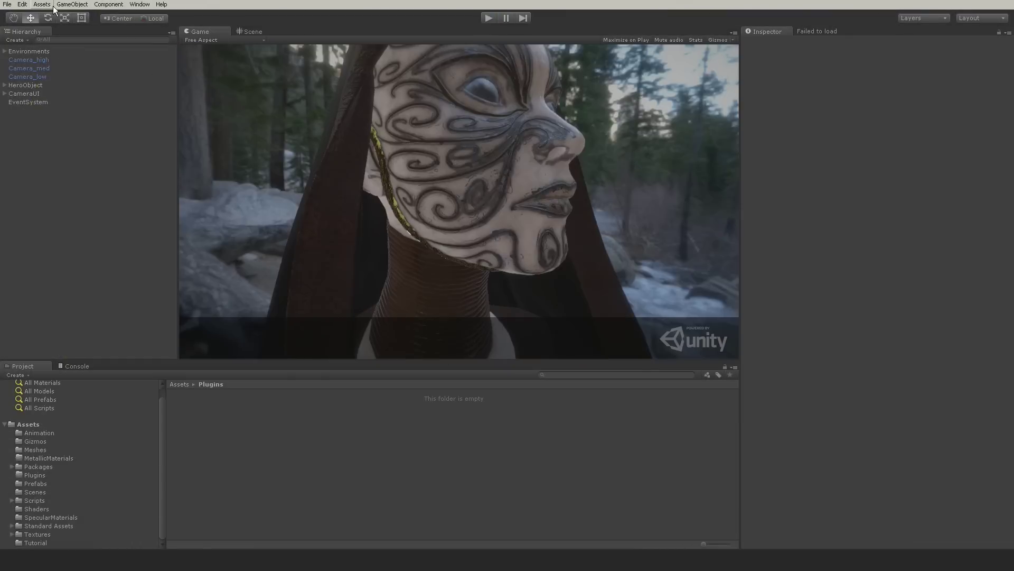
pyautogui.click(41, 4)
pyautogui.moveTo(50, 63)
pyautogui.click(159, 64)
pyautogui.click(158, 93)
pyautogui.click(444, 448)
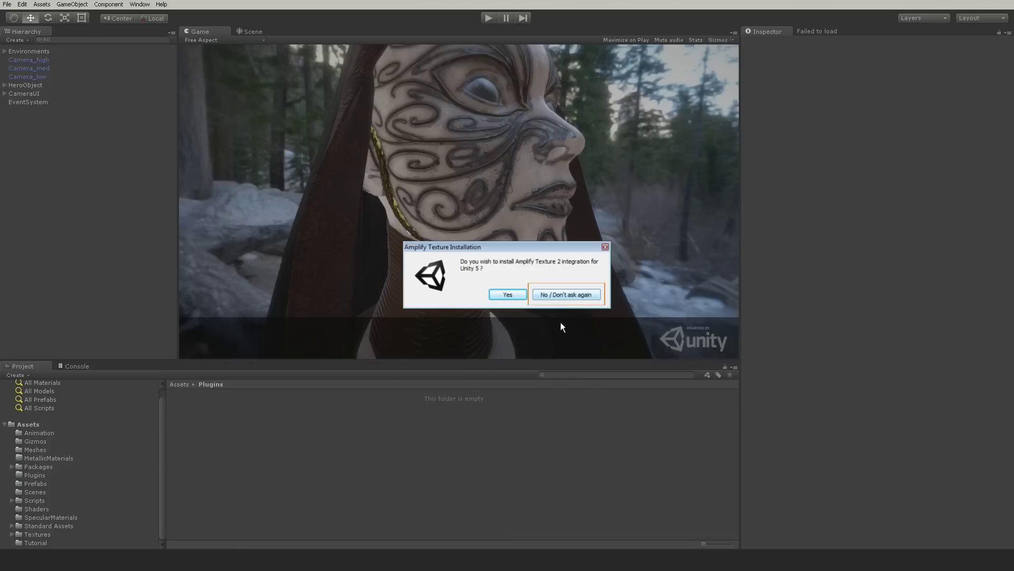
# Decline the Unity 5 integration, then import Unity5-Shaders_v5.0.0b13 from AmplifyTexture/ThirdParty.
pyautogui.click(565, 292)
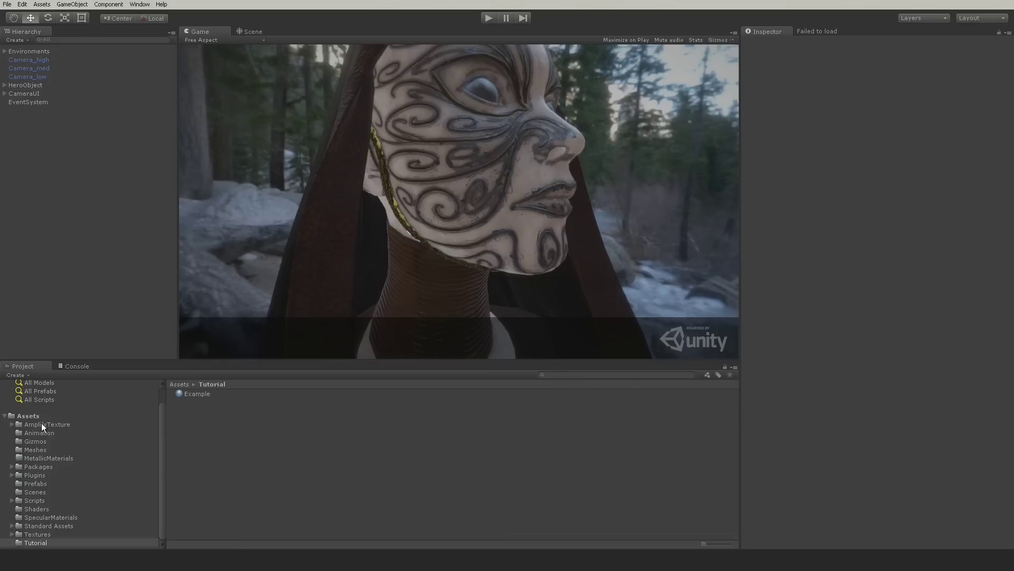
pyautogui.click(42, 420)
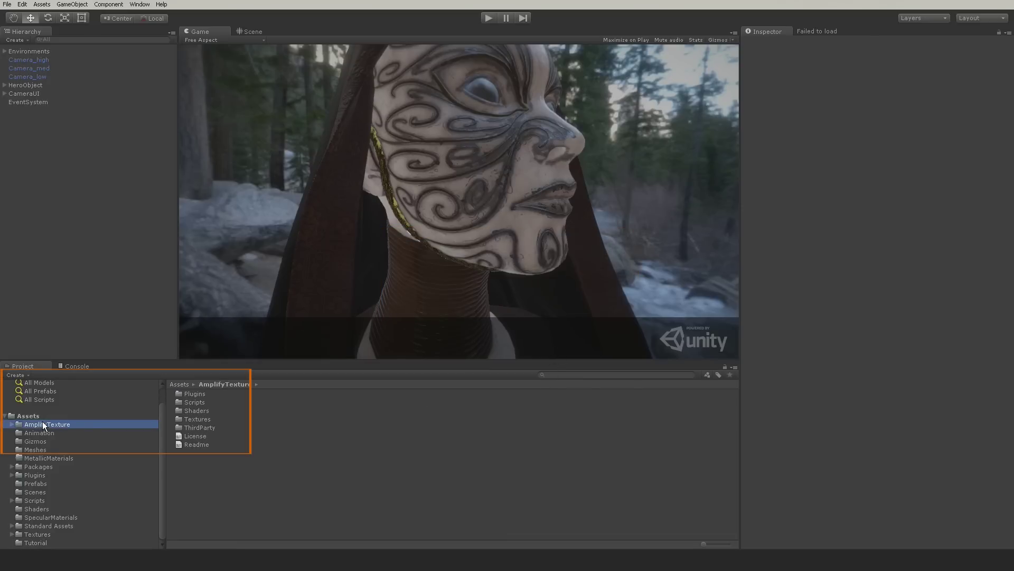
pyautogui.doubleClick(207, 427)
pyautogui.click(224, 426)
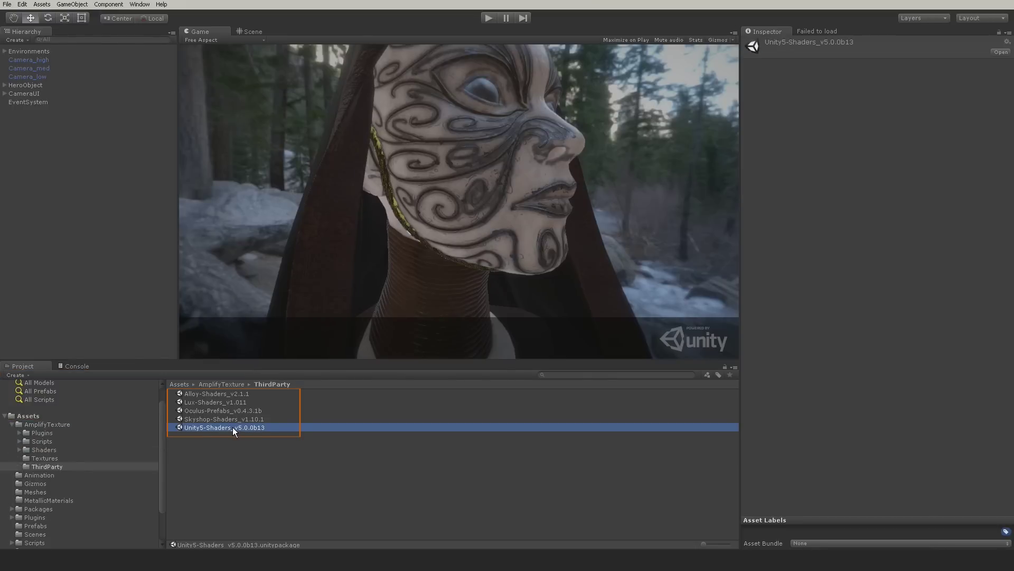
pyautogui.doubleClick(232, 426)
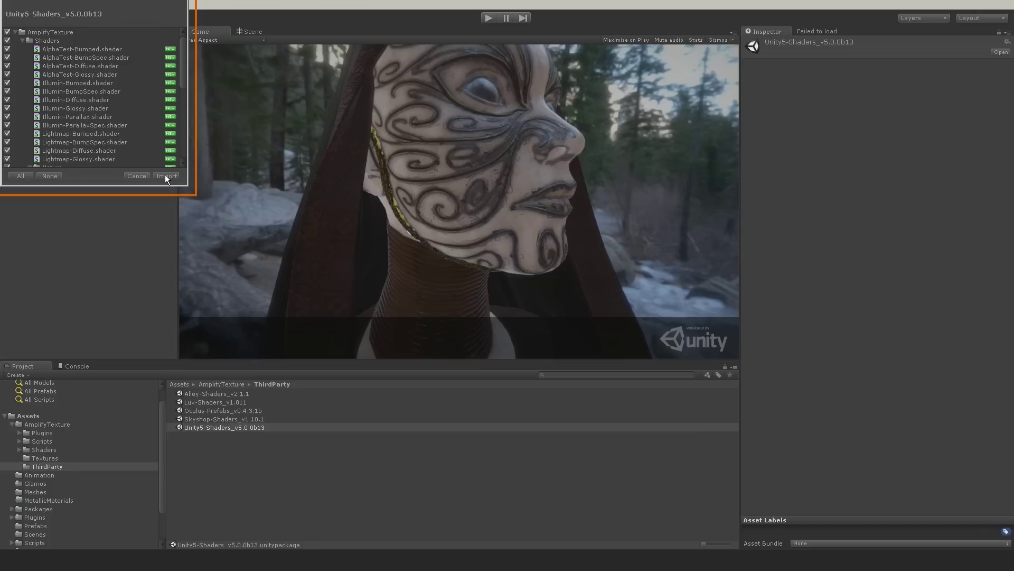
pyautogui.click(166, 176)
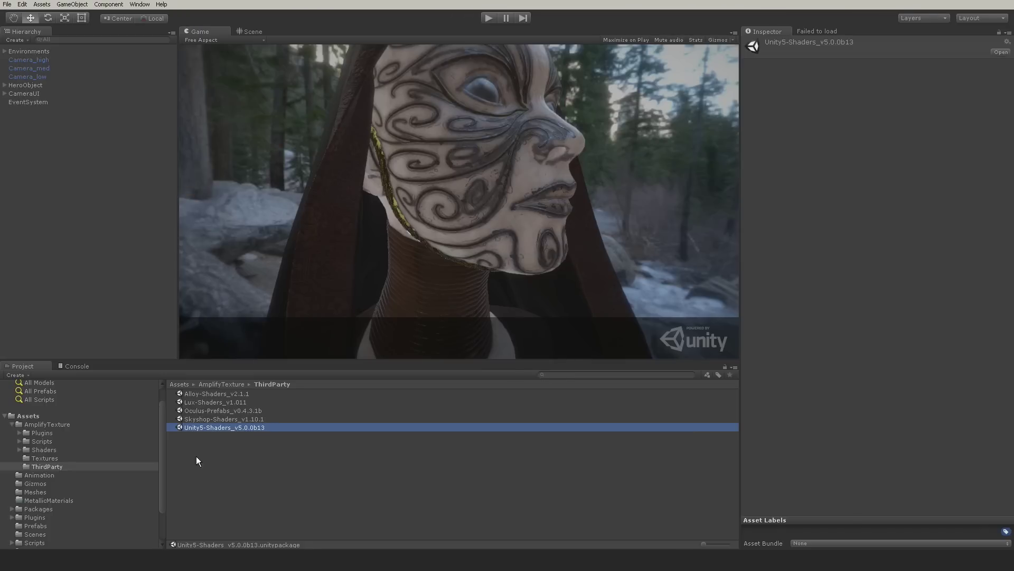
# Select the Example material in the Tutorial folder and browse its Shader list.
pyautogui.scroll(-2, 132, 455)
pyautogui.click(34, 543)
pyautogui.click(195, 393)
pyautogui.click(831, 51)
pyautogui.moveTo(851, 83)
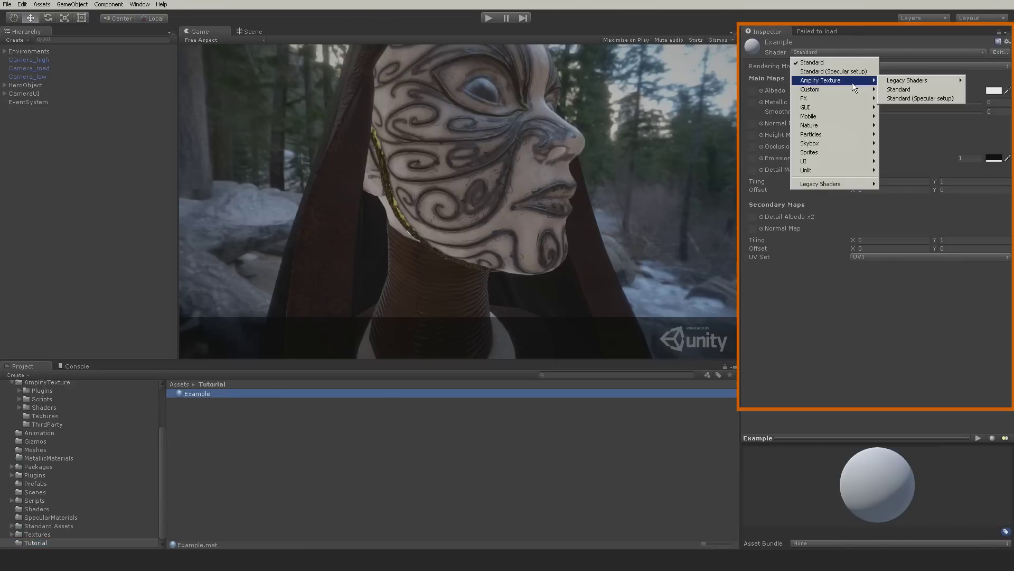
pyautogui.moveTo(903, 82)
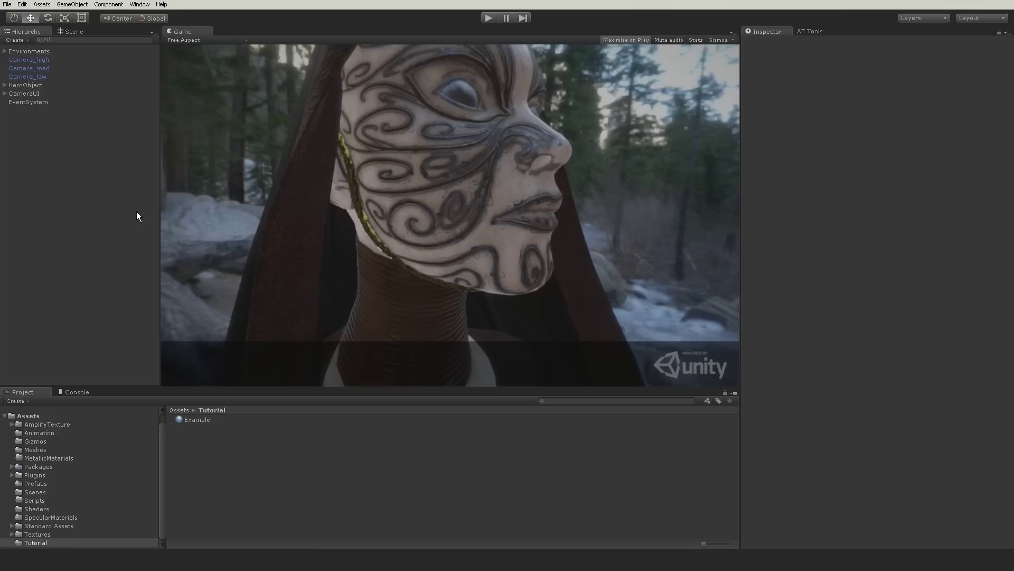
# Create an Amplify Texture Manager object from the Hierarchy's Create Other menu.
pyautogui.rightClick(75, 167)
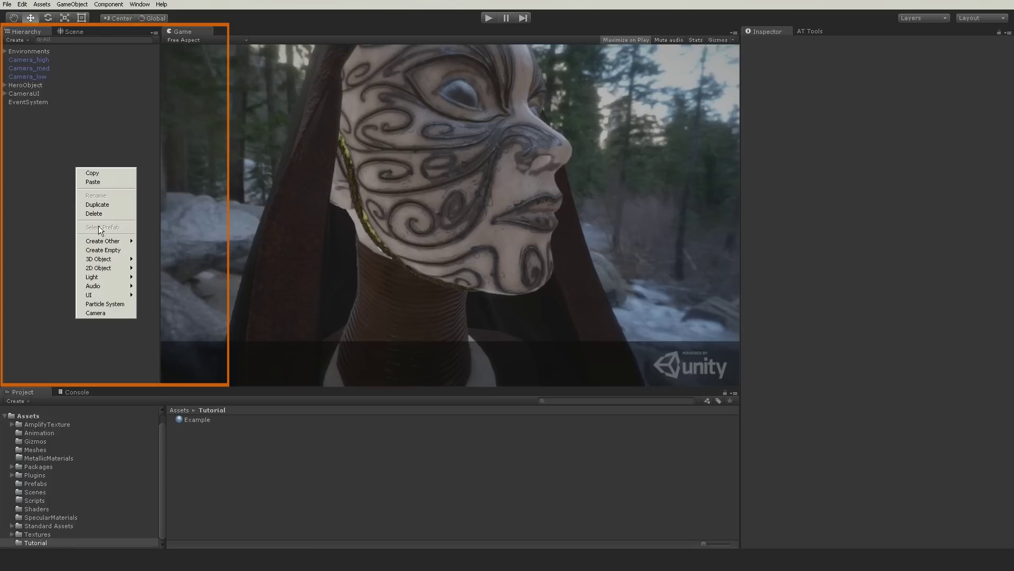
pyautogui.moveTo(107, 244)
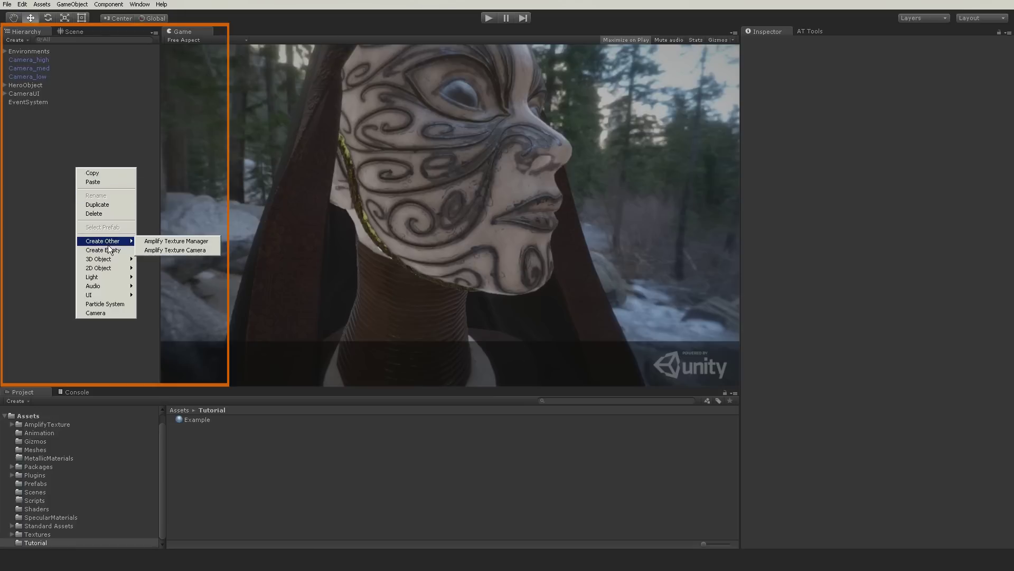
pyautogui.click(153, 241)
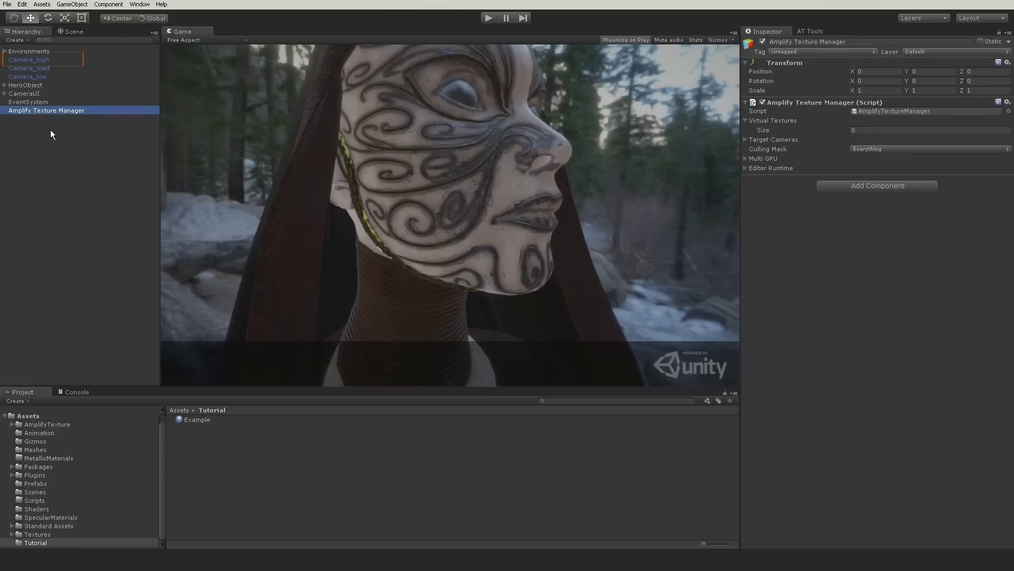
# Add the Virtual Texturing > Amplify Texture Runtime component to Camera_high.
pyautogui.click(31, 60)
pyautogui.click(108, 4)
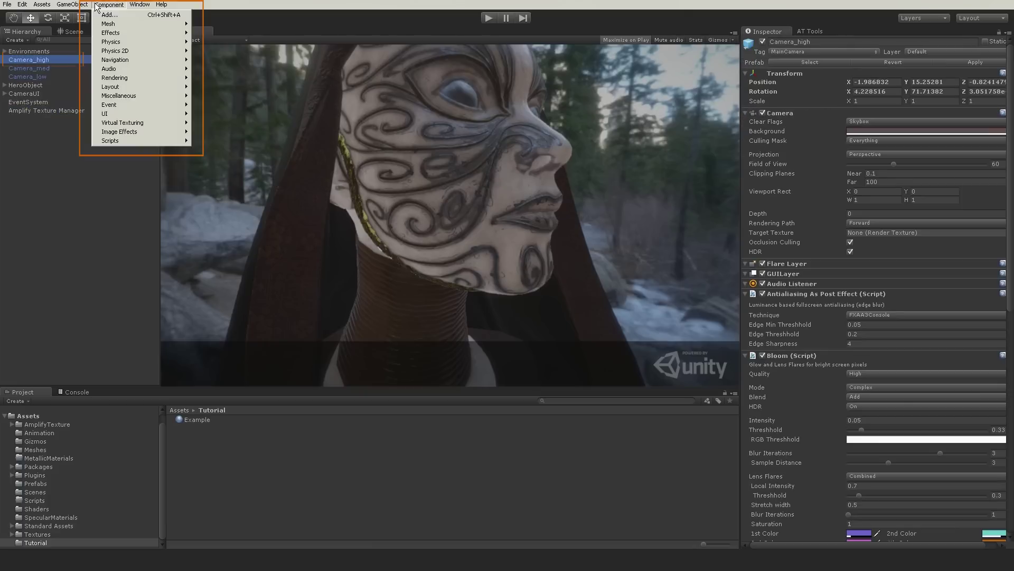
pyautogui.moveTo(119, 131)
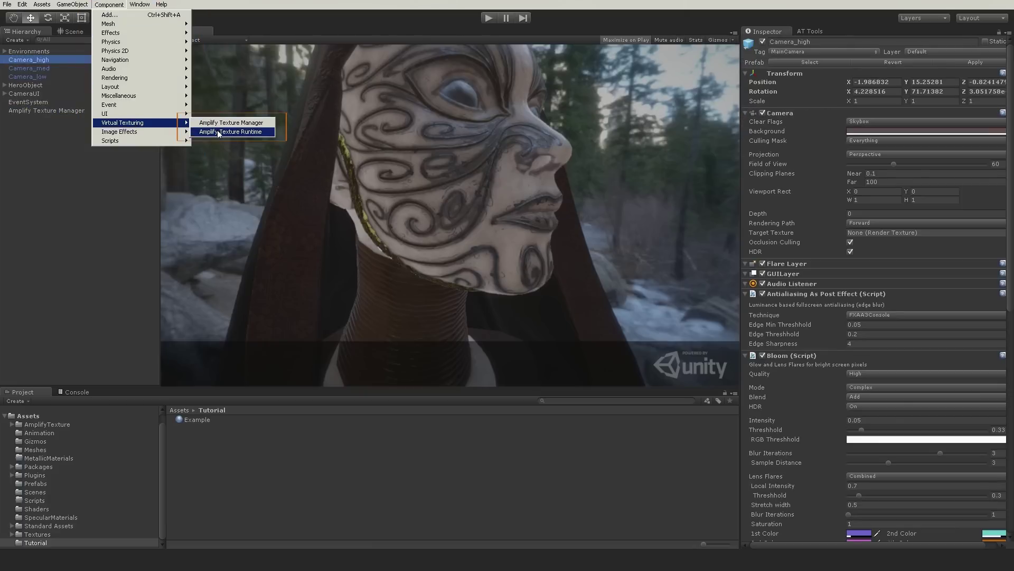
pyautogui.click(227, 130)
pyautogui.scroll(-8, 867, 467)
# Create a new Virtual Texture asset named SpecularVT in the Tutorial folder.
pyautogui.click(286, 437)
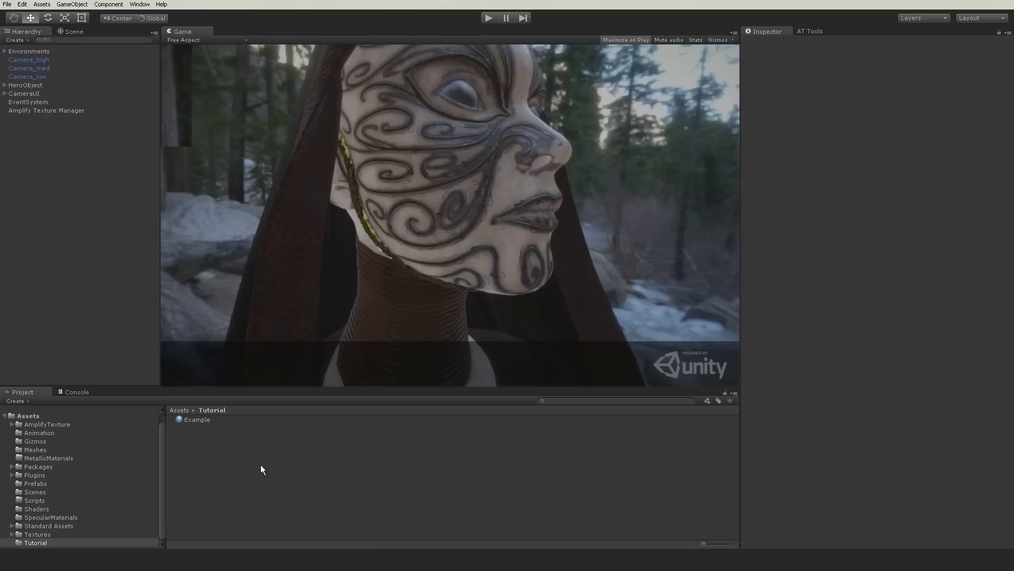
pyautogui.rightClick(216, 484)
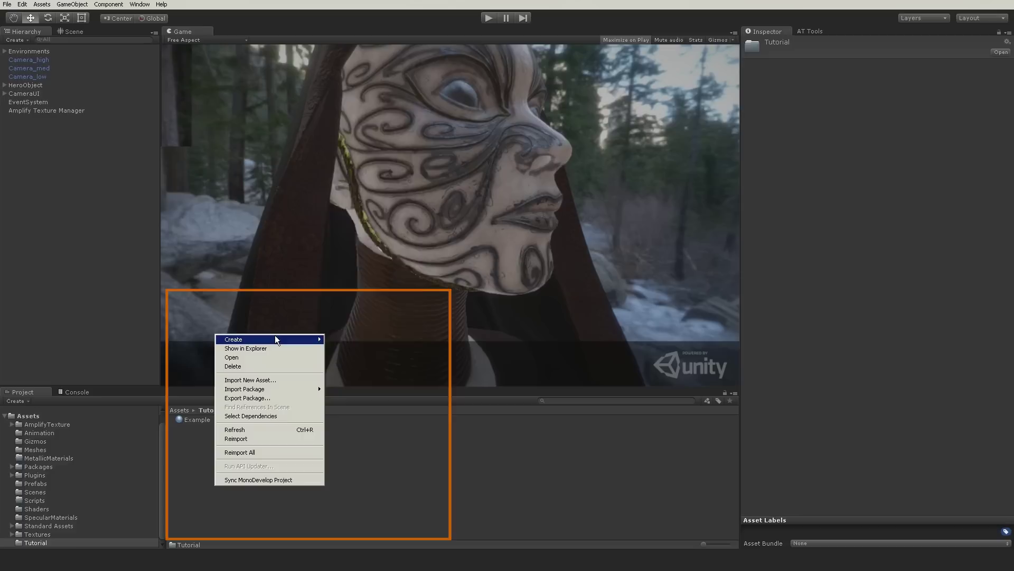
pyautogui.moveTo(274, 339)
pyautogui.click(341, 339)
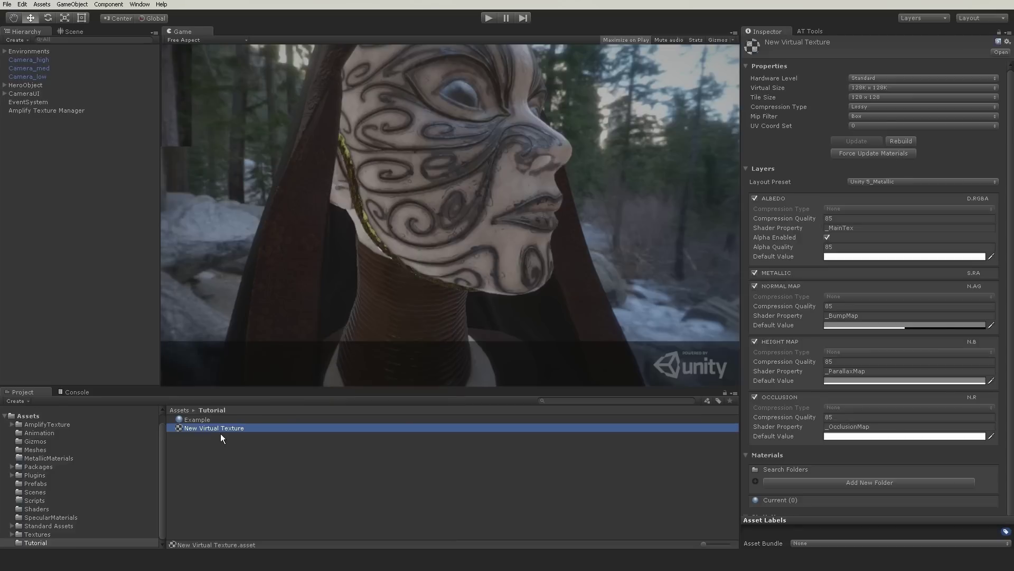
pyautogui.write('SpecularVT')
pyautogui.press('Return')
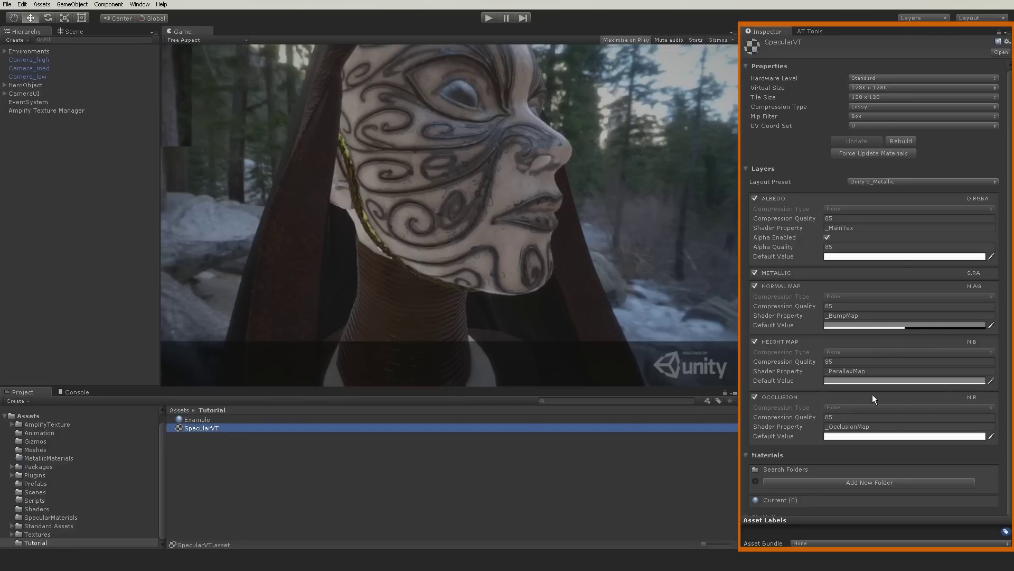
# Give SpecularVT the Unity 5_Specular layout preset and SpecularMaterials as its search folder.
pyautogui.click(876, 180)
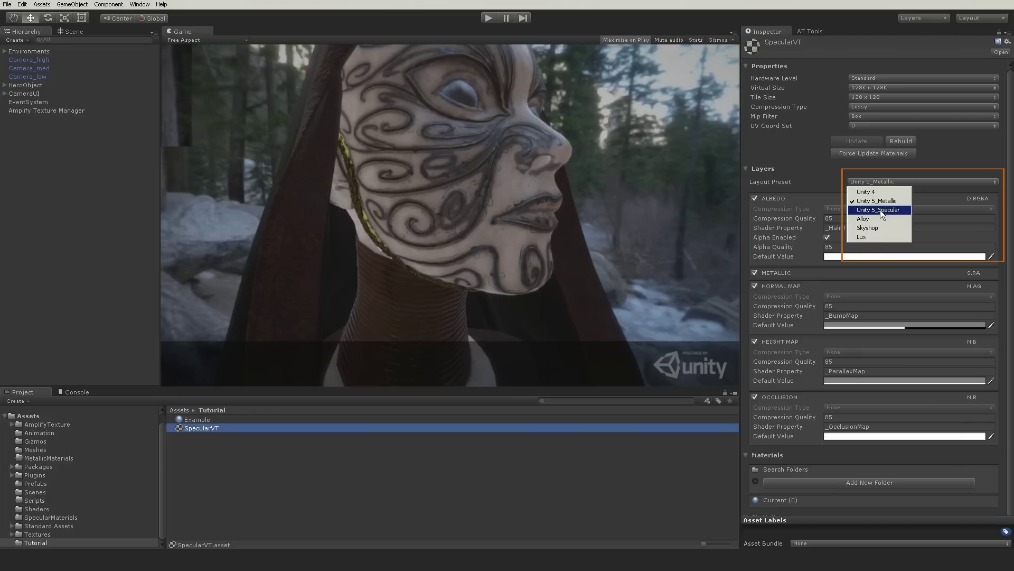
pyautogui.click(880, 210)
pyautogui.click(895, 182)
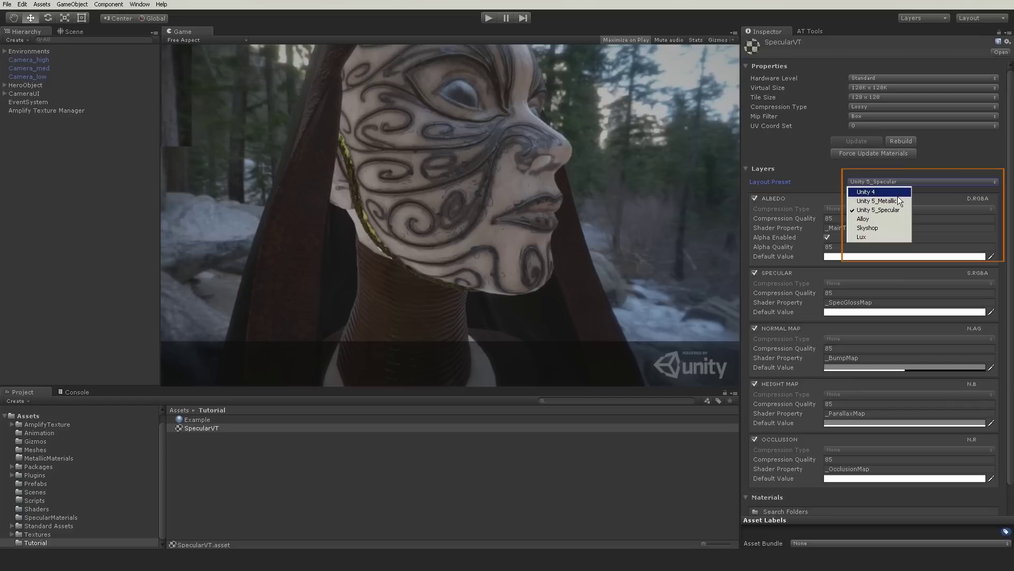
pyautogui.click(966, 226)
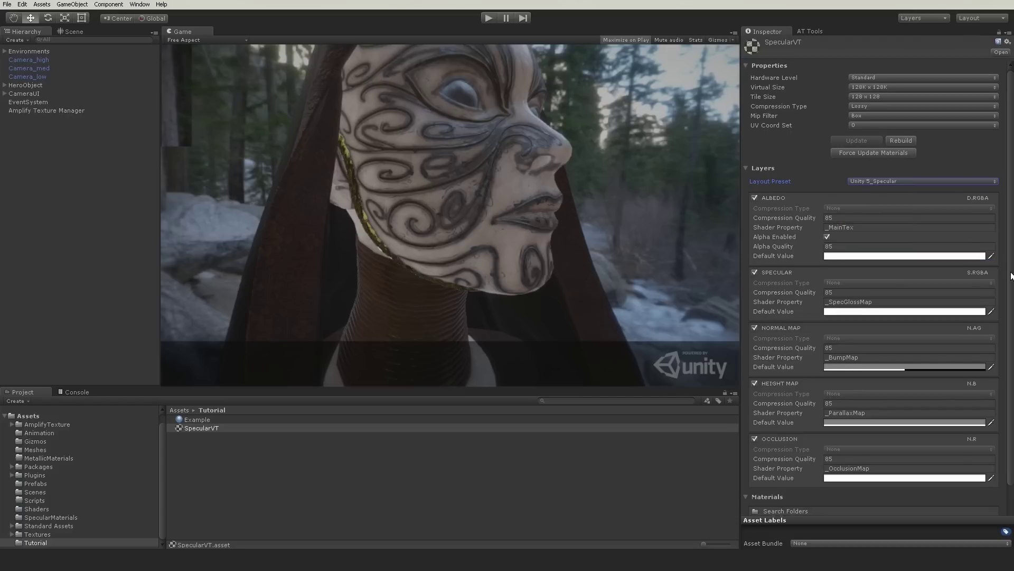
pyautogui.scroll(-3, 966, 227)
pyautogui.scroll(-1, 877, 291)
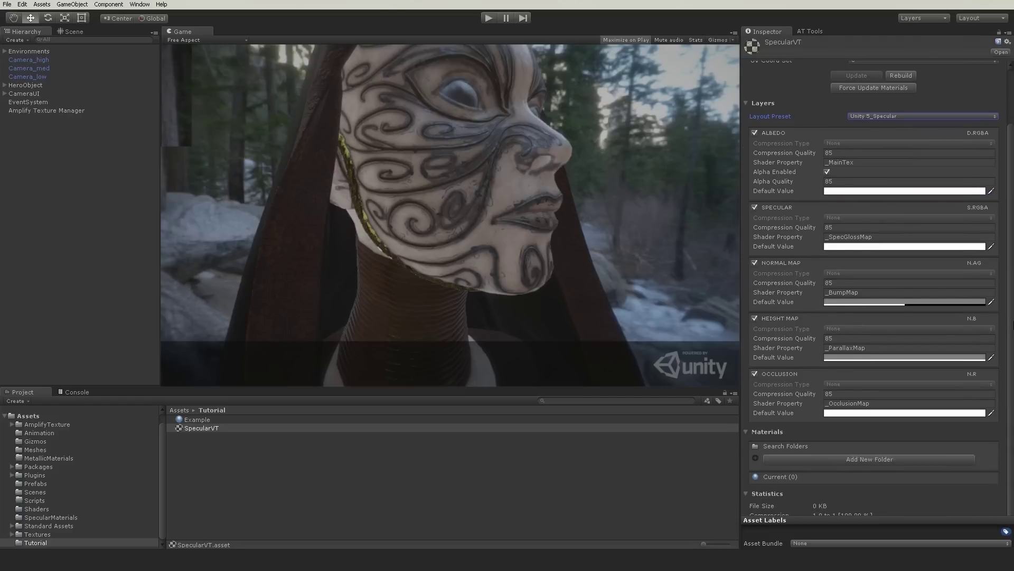
pyautogui.click(869, 459)
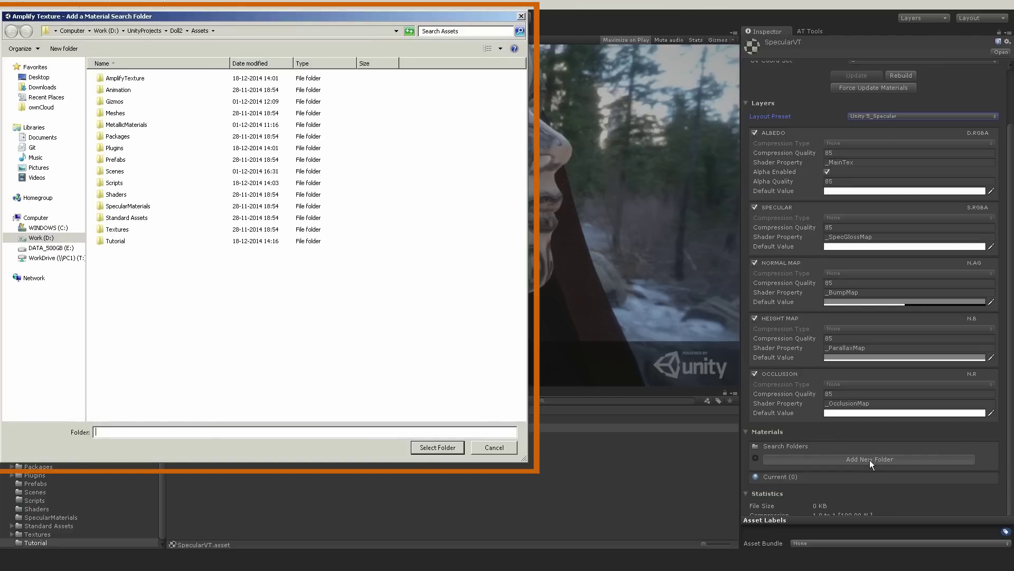
pyautogui.click(128, 207)
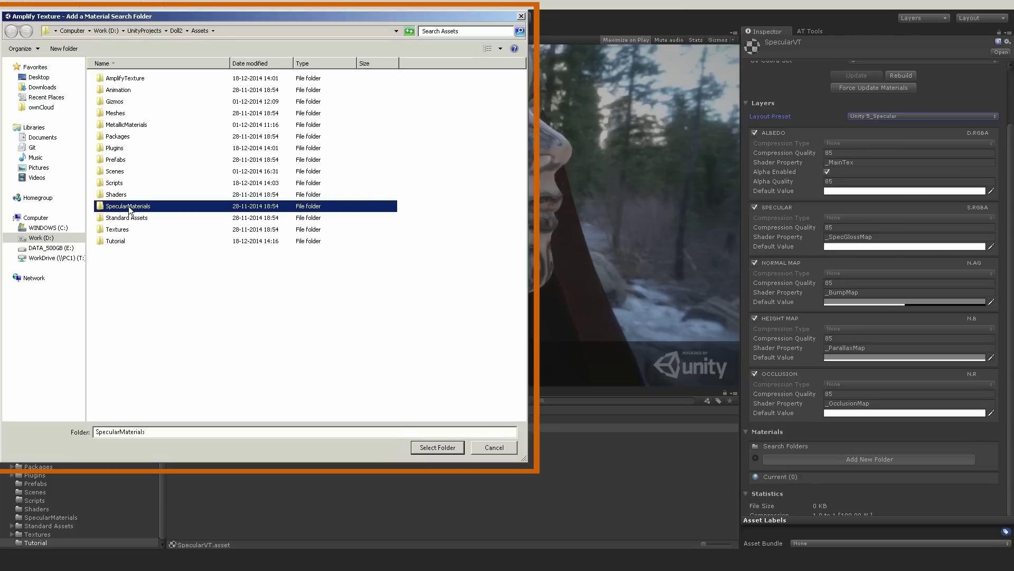
pyautogui.doubleClick(128, 206)
# Set the manager's Virtual Textures size to 1 and place SpecularVT in Element 0.
pyautogui.click(437, 447)
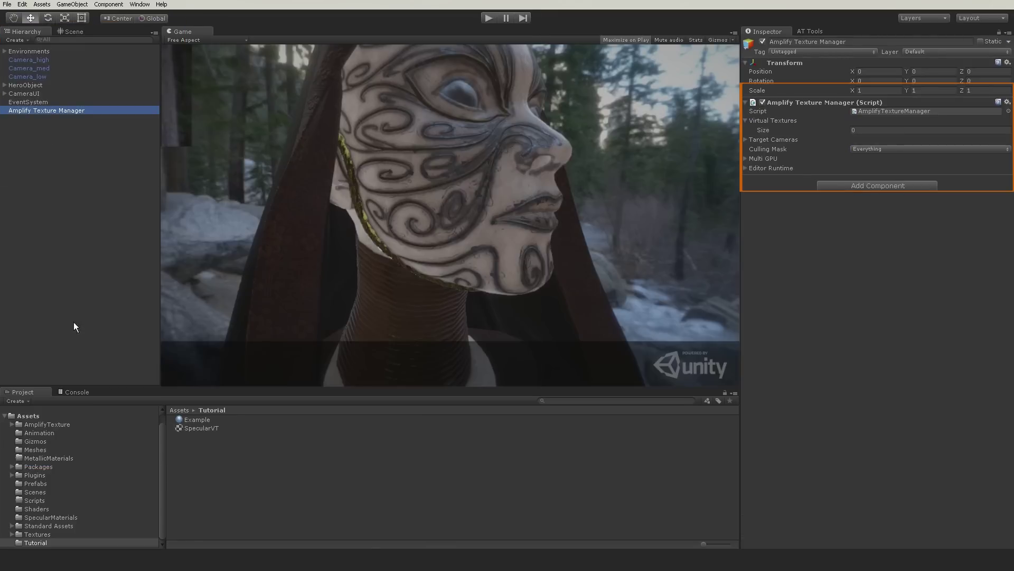
pyautogui.click(852, 130)
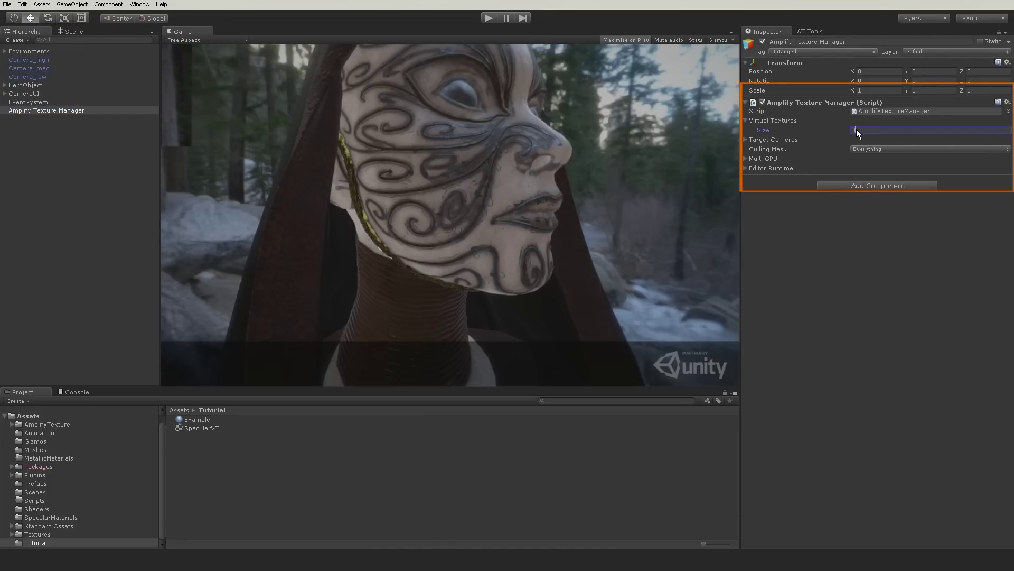
pyautogui.press('Return')
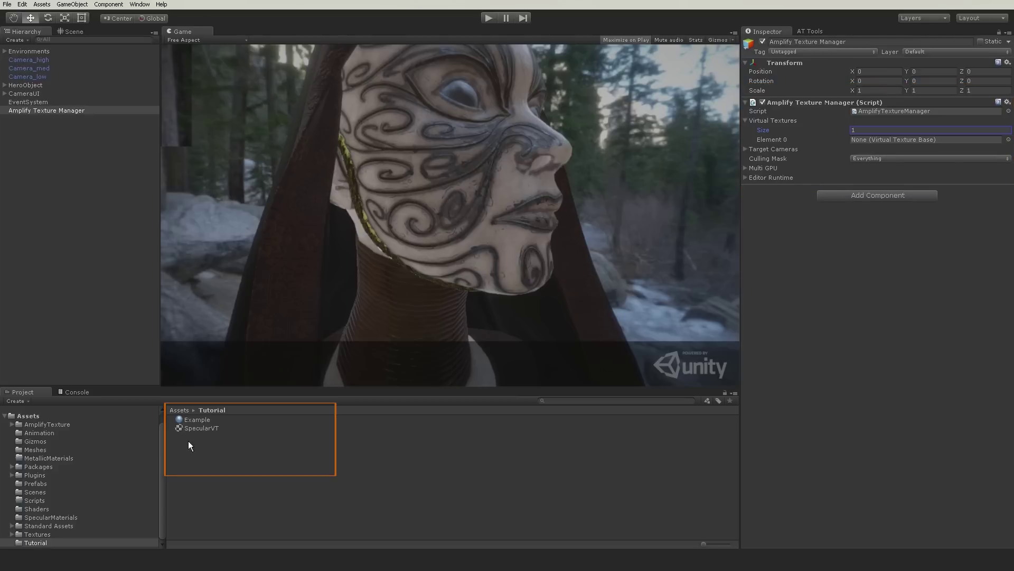
pyautogui.moveTo(195, 429); pyautogui.dragTo(888, 141)
# Create a new Virtual Texture asset named MetallicVT.
pyautogui.rightClick(187, 470)
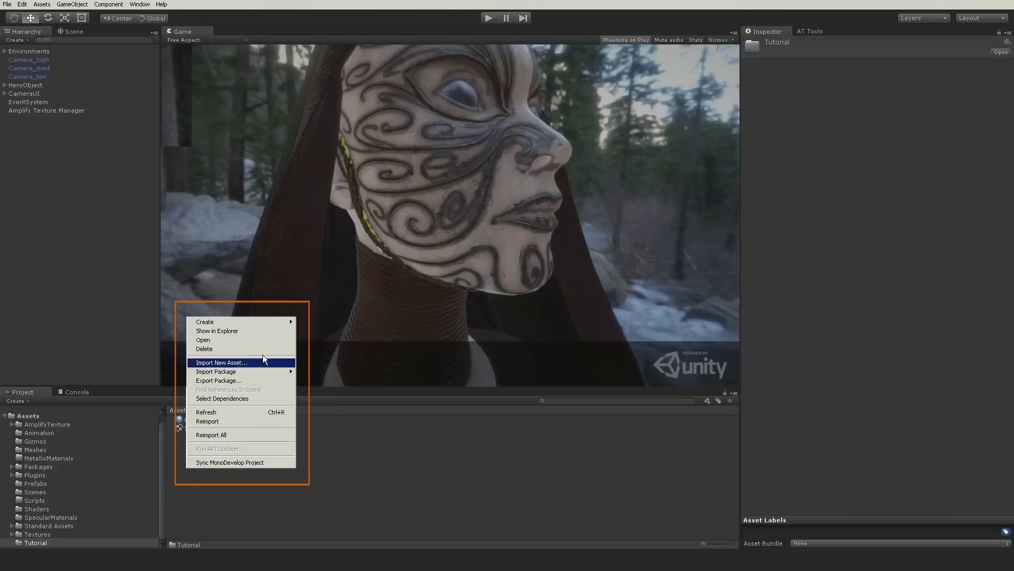
pyautogui.moveTo(284, 321)
pyautogui.click(332, 323)
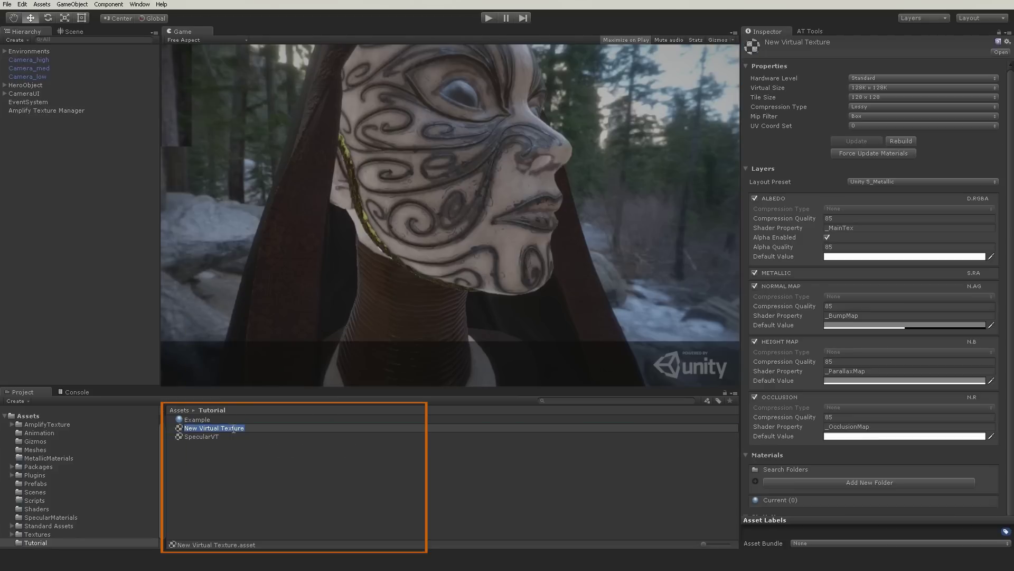
pyautogui.write('MetallicVT')
pyautogui.press('Return')
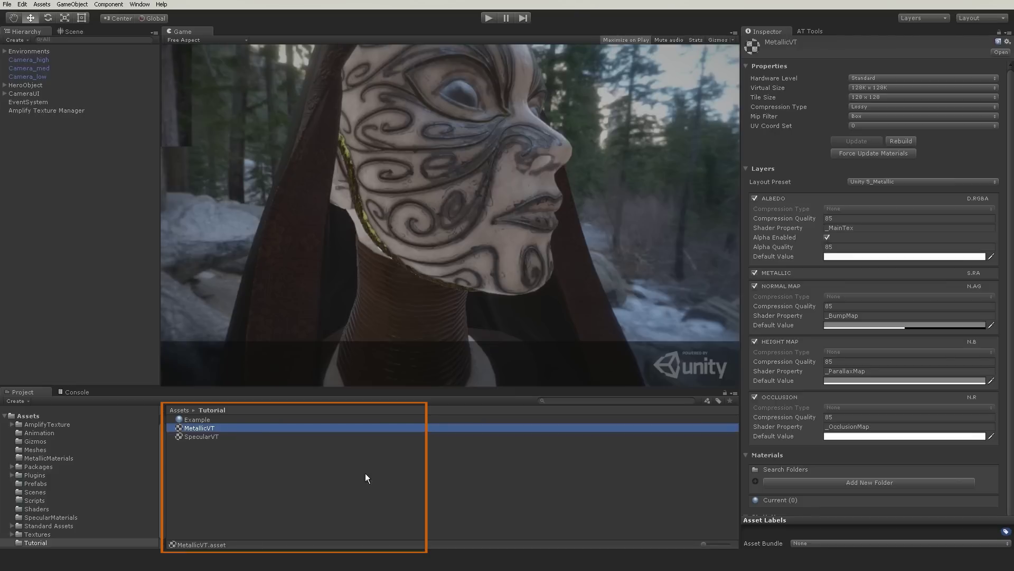
# Keep MetallicVT on the Unity 5_Metallic preset and add MetallicMaterials as its search folder.
pyautogui.click(884, 180)
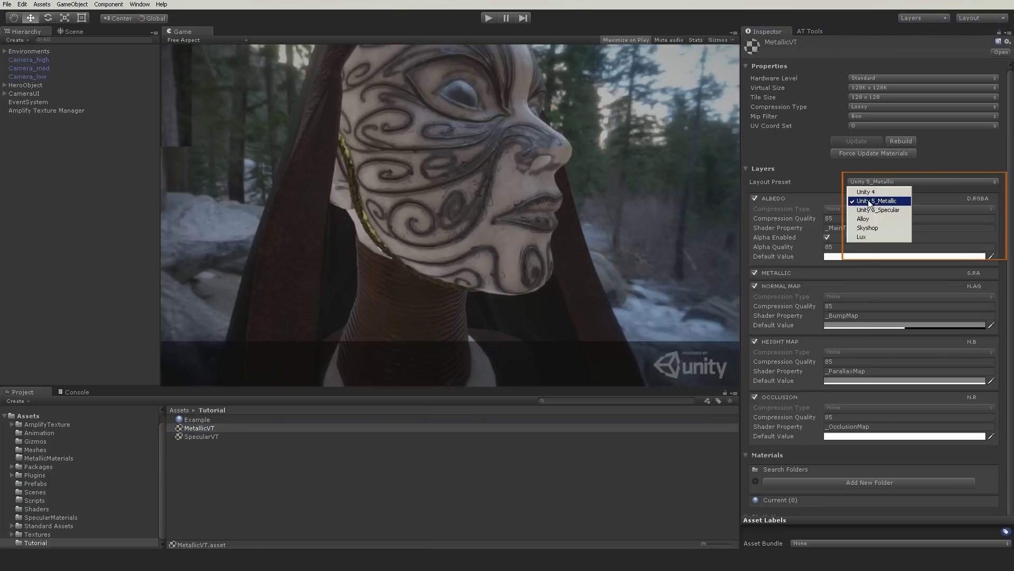
pyautogui.click(873, 203)
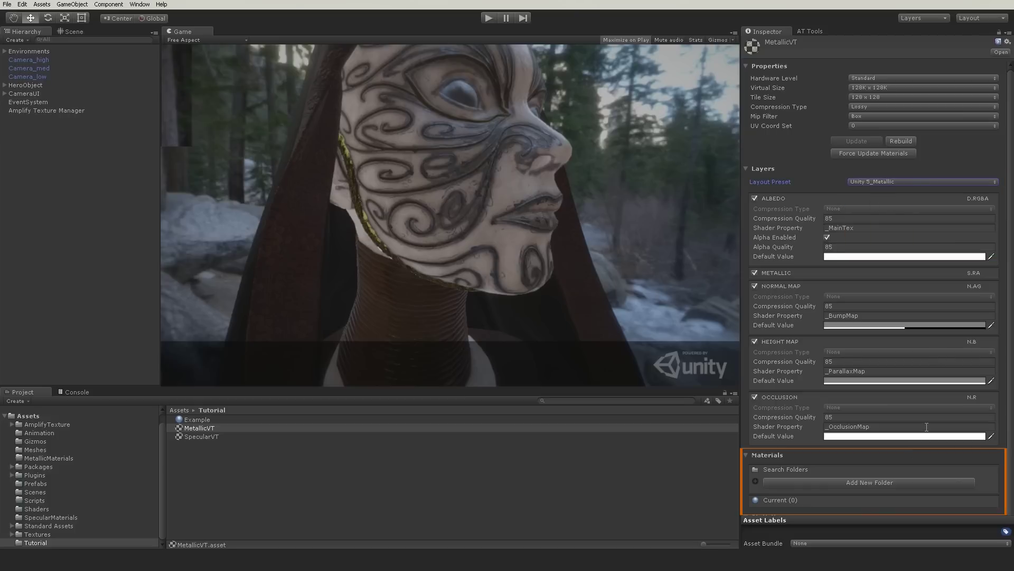
pyautogui.click(870, 482)
pyautogui.click(126, 125)
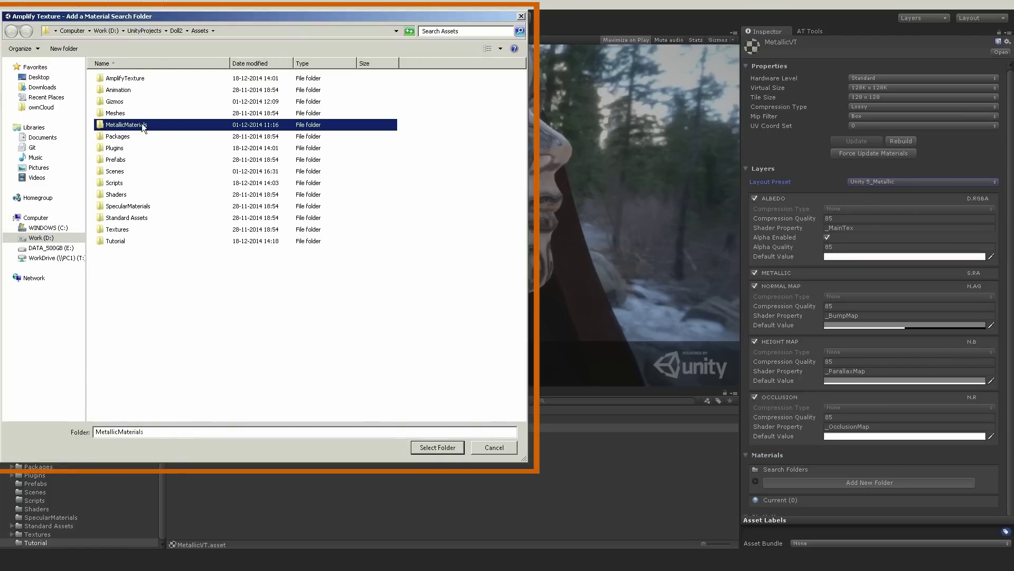
pyautogui.doubleClick(143, 126)
pyautogui.click(438, 446)
# Set the manager's Virtual Textures size to 2 and place MetallicVT in Element 1.
pyautogui.click(50, 111)
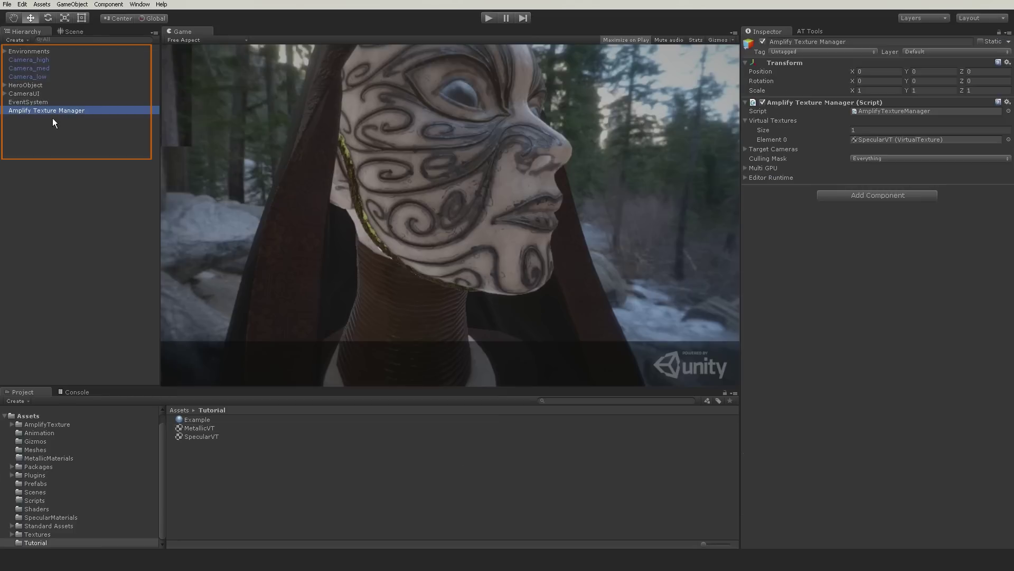
pyautogui.click(873, 131)
pyautogui.write('2')
pyautogui.press('Return')
pyautogui.moveTo(199, 428); pyautogui.dragTo(915, 153)
# Create a new Virtual Texture asset named Example.
pyautogui.rightClick(332, 447)
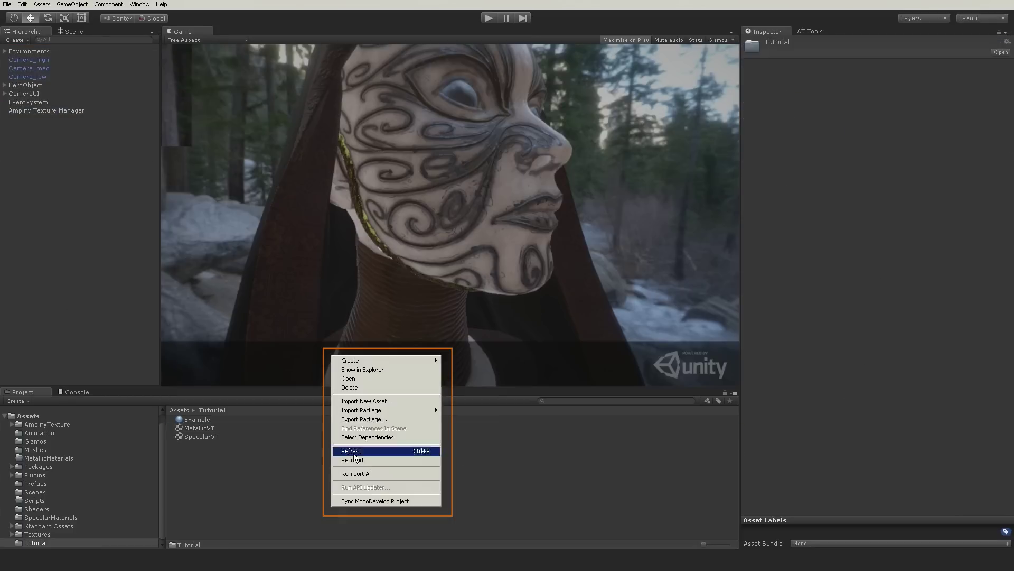
pyautogui.moveTo(379, 360)
pyautogui.click(468, 360)
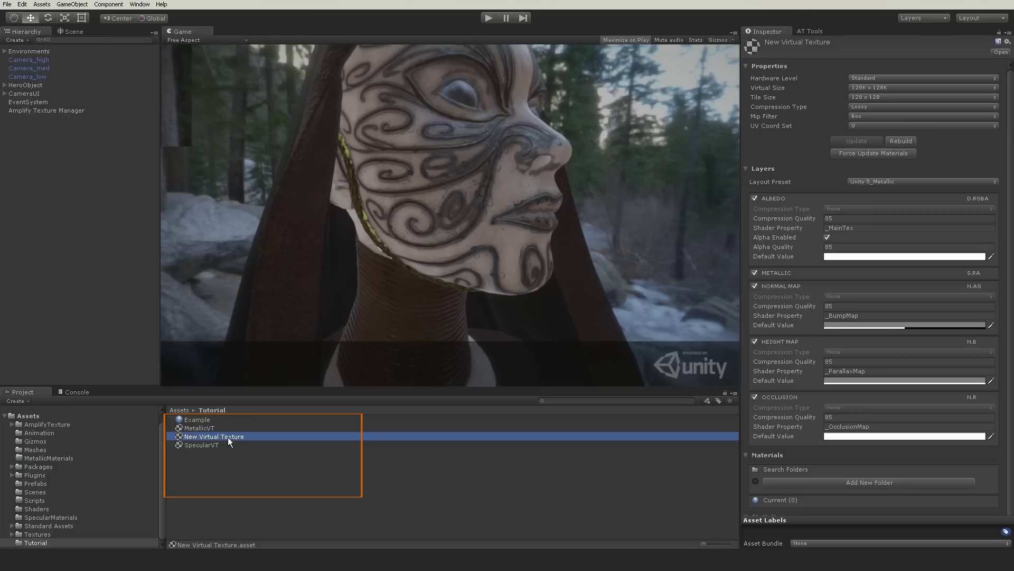
pyautogui.write('Example')
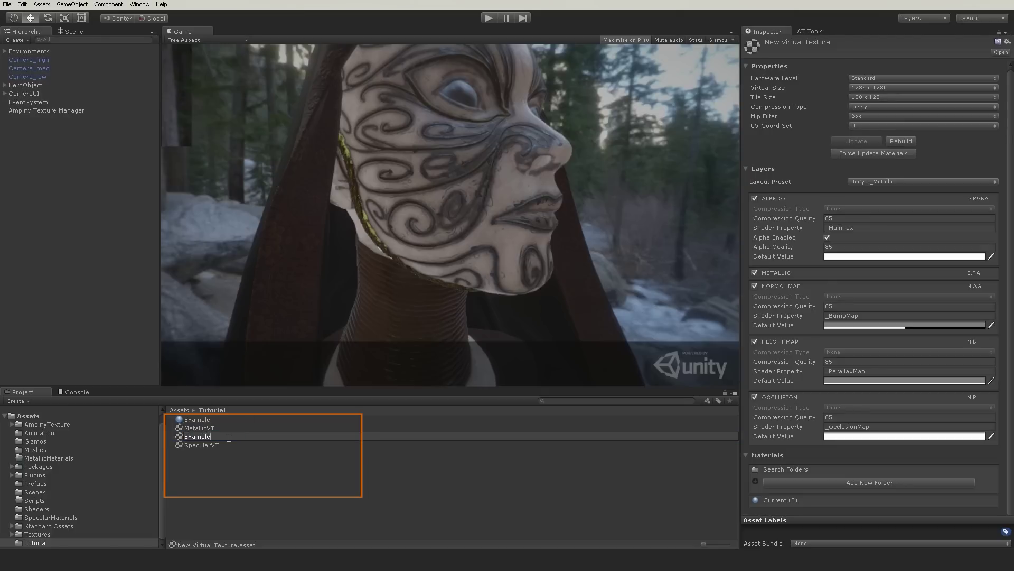
pyautogui.press('Return')
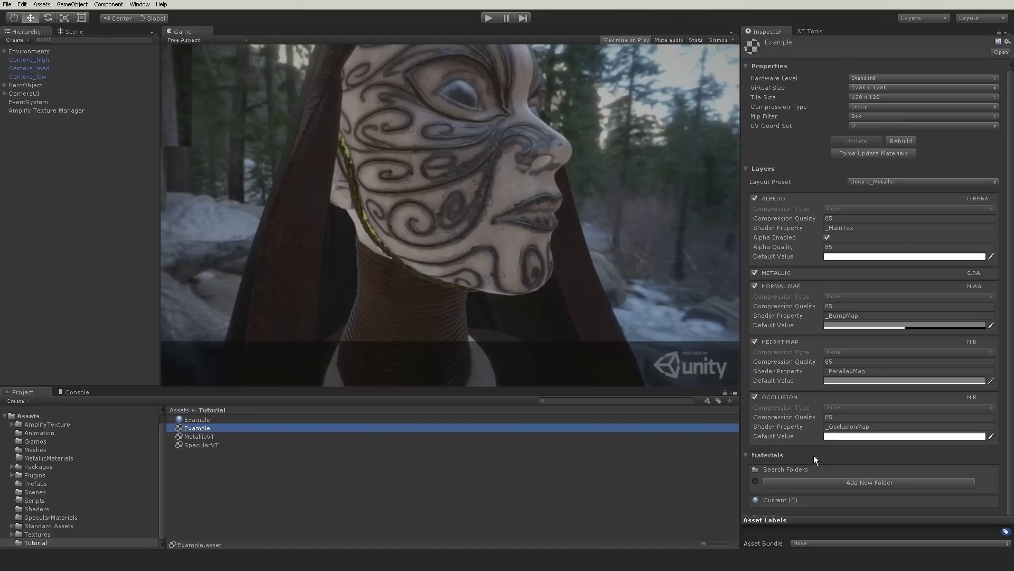
# Add the Assets folder as Example's material search folder.
pyautogui.scroll(-2, 814, 455)
pyautogui.click(862, 452)
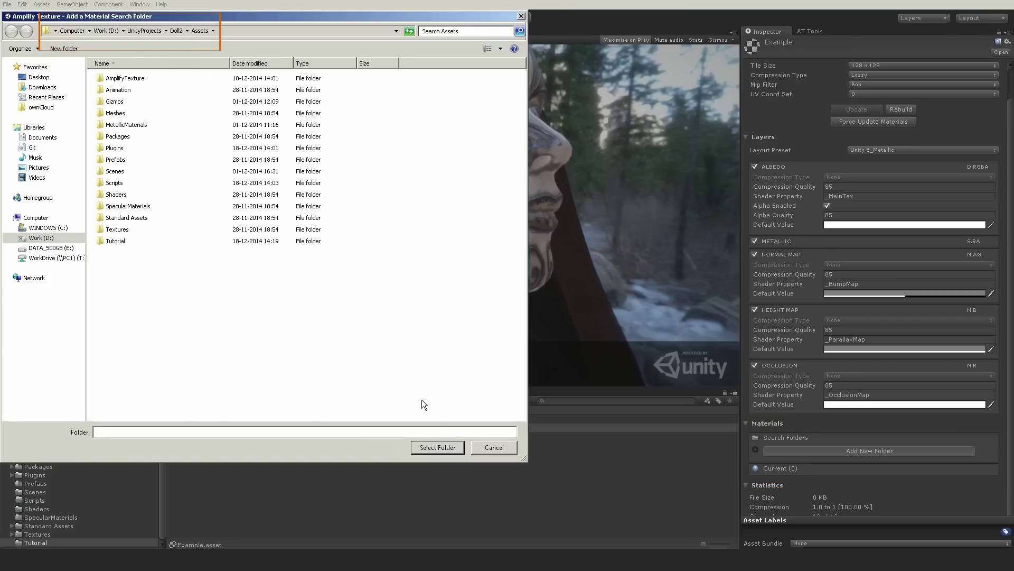
pyautogui.click(437, 447)
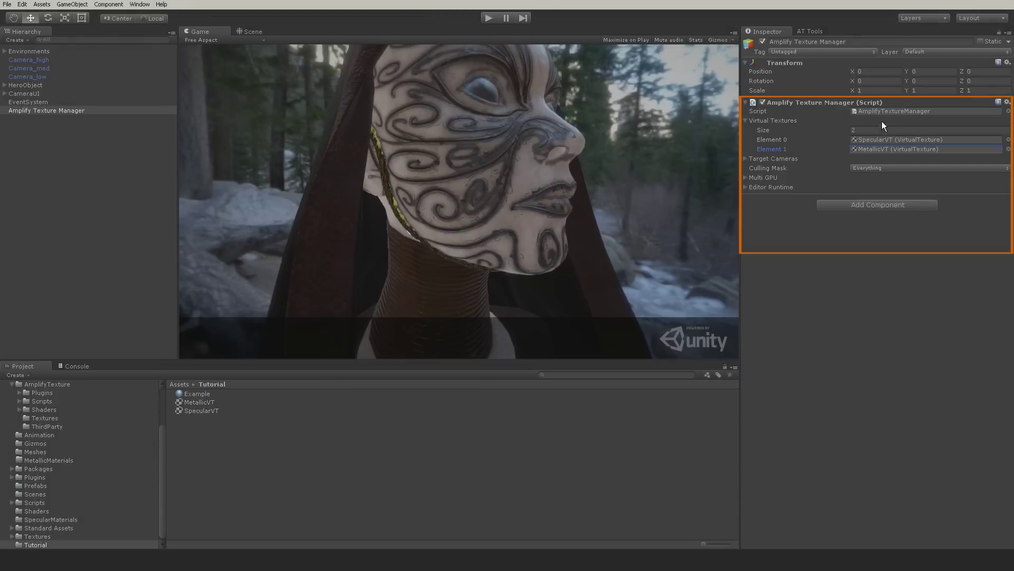
# Cut the manager's Virtual Textures size to 1, try Nothing and VirtualizedObjects culling masks, then reselect it.
pyautogui.click(875, 129)
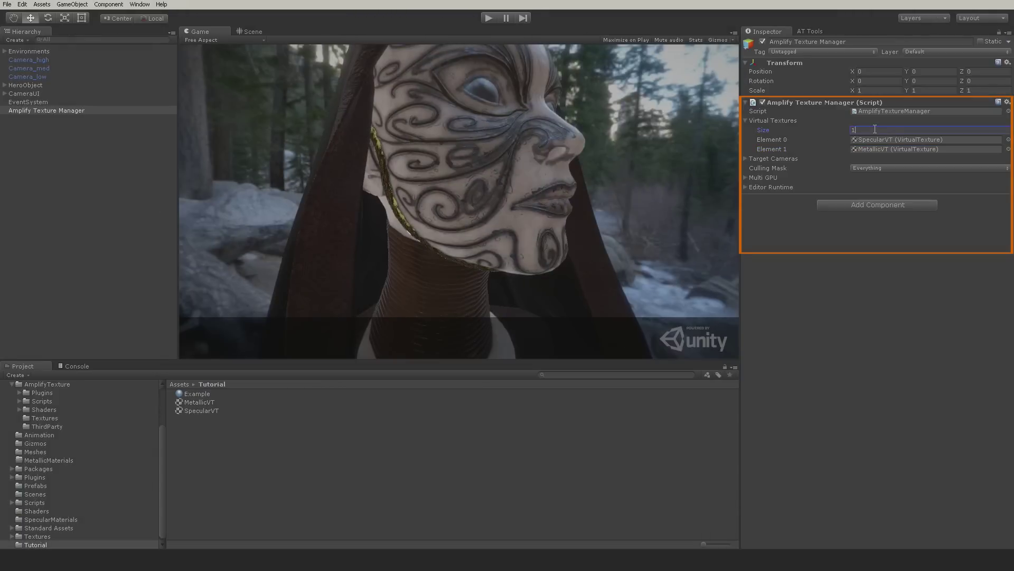
pyautogui.press('Return')
pyautogui.click(877, 159)
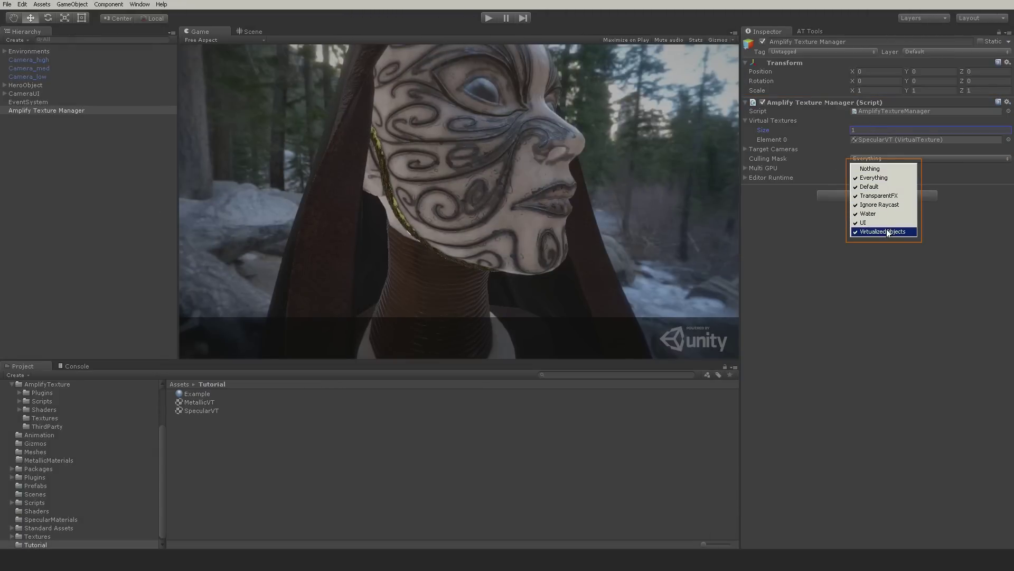
pyautogui.click(880, 169)
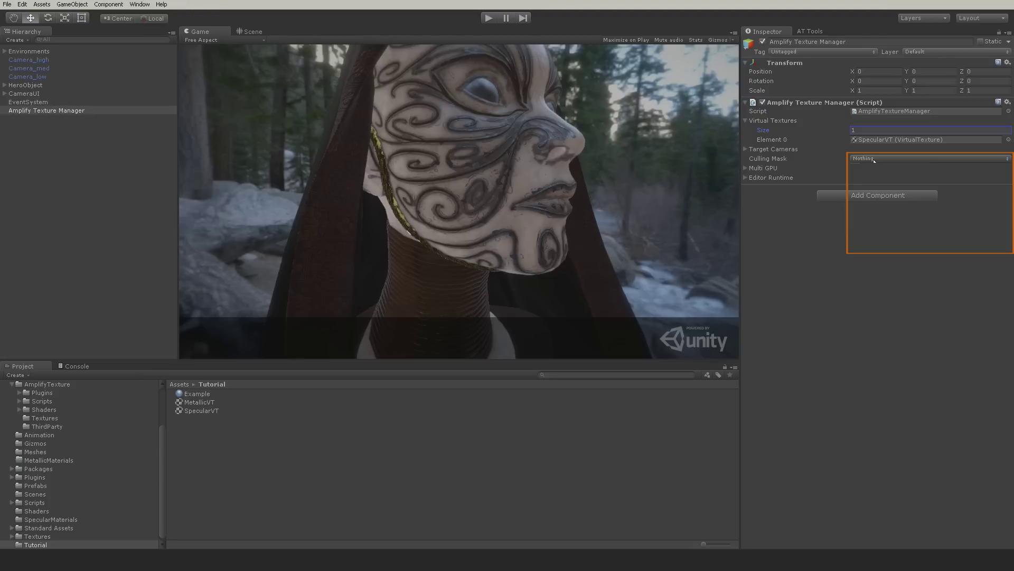
pyautogui.click(874, 159)
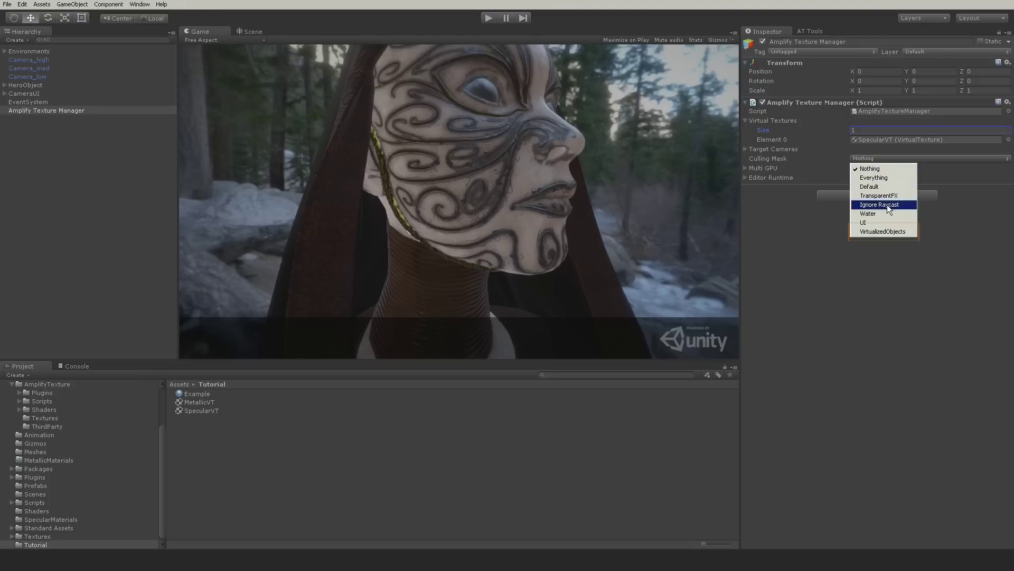
pyautogui.click(886, 232)
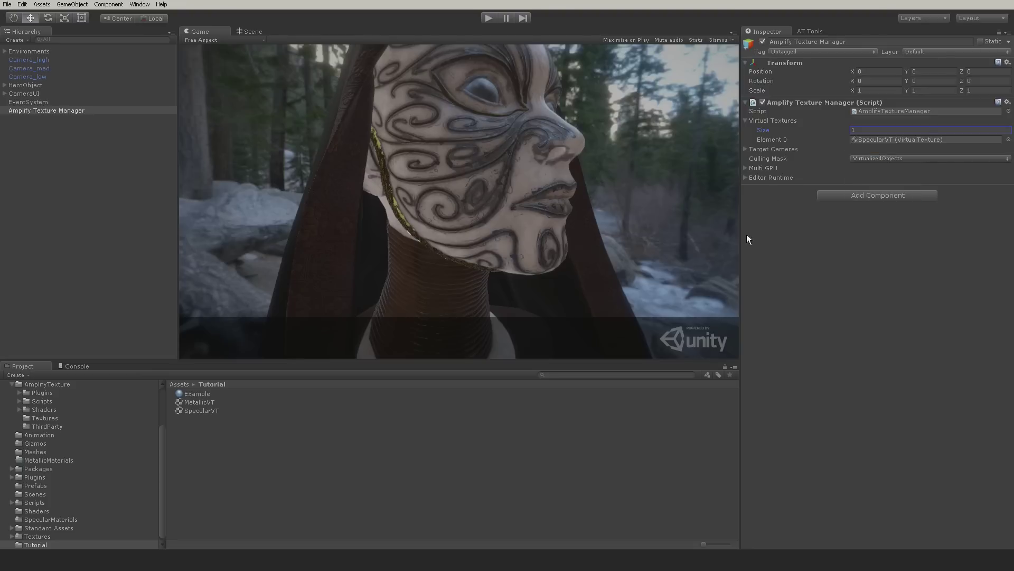
pyautogui.click(651, 485)
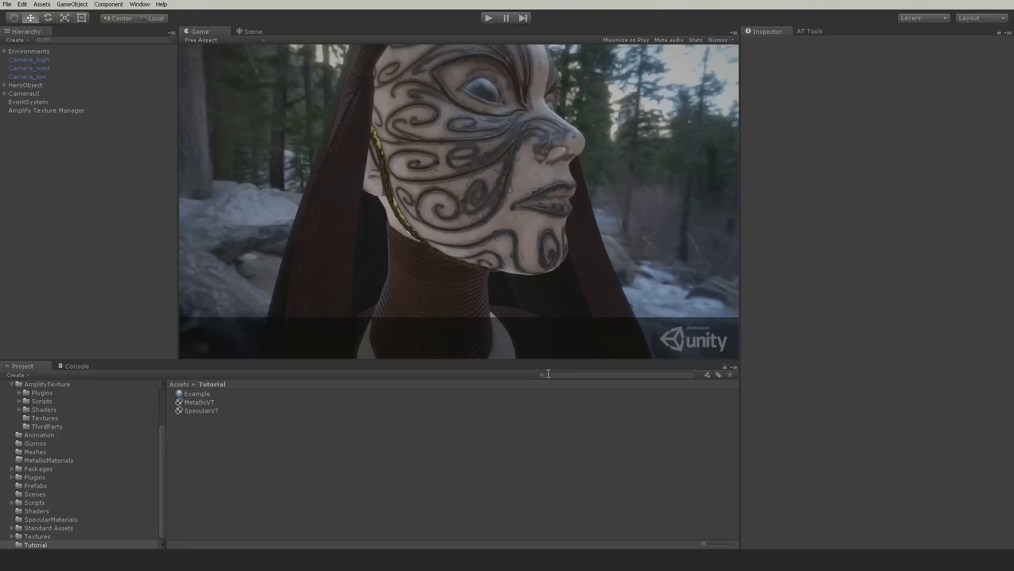
pyautogui.hotkey('ctrl', 'z')
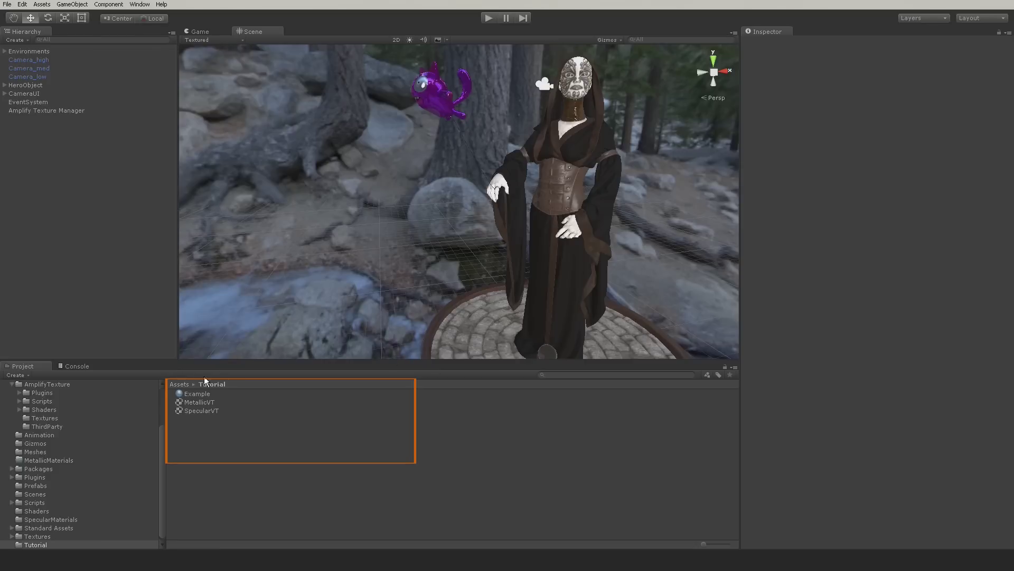
# Give the Example material Amplify Texture/Standard (Specular setup) and try dragging it onto the character.
pyautogui.click(197, 394)
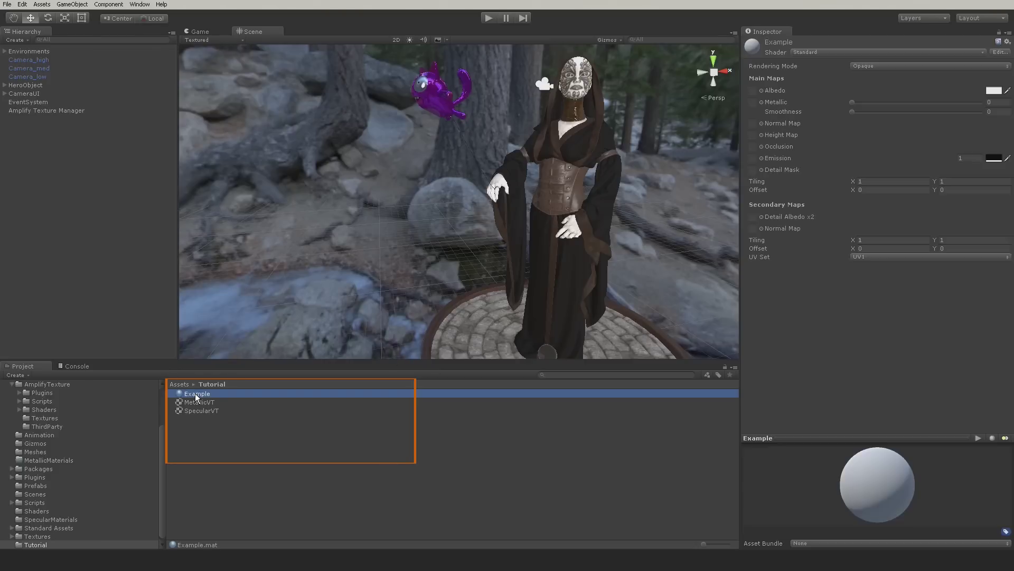
pyautogui.click(819, 52)
pyautogui.moveTo(838, 82)
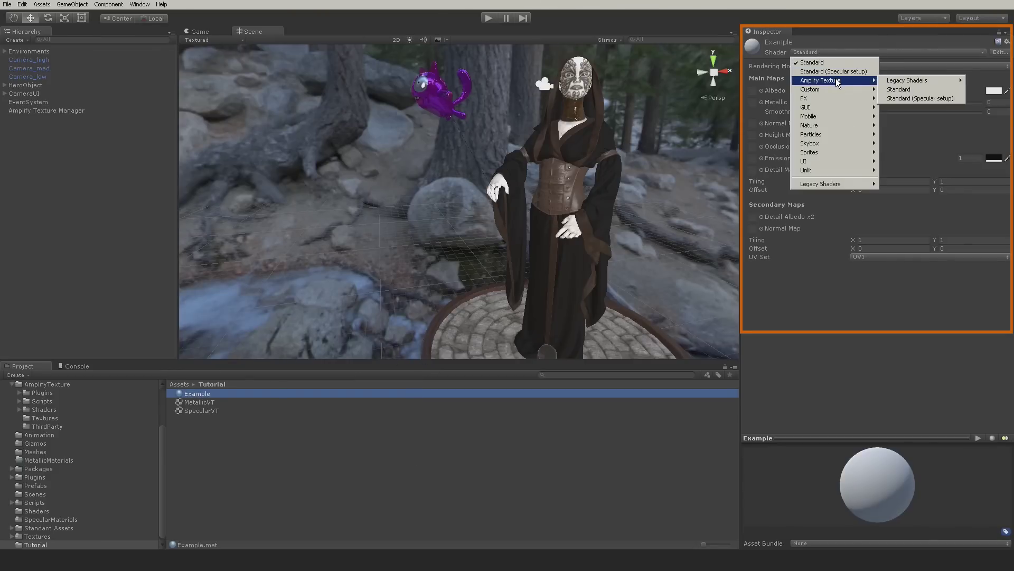
pyautogui.click(914, 99)
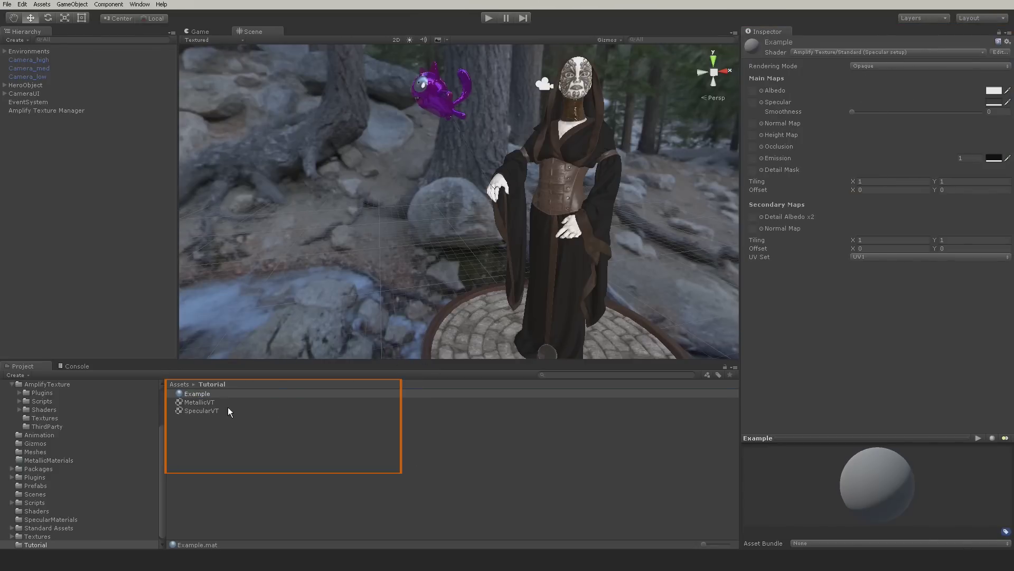
pyautogui.moveTo(197, 393)
pyautogui.mouseDown()
pyautogui.moveTo(222, 392)
pyautogui.moveTo(536, 242)
pyautogui.moveTo(573, 81)
pyautogui.moveTo(555, 275)
pyautogui.moveTo(441, 486)
pyautogui.mouseUp()
# Open the Amplify Texture AT Tools panel and dock it beside the Inspector.
pyautogui.click(140, 5)
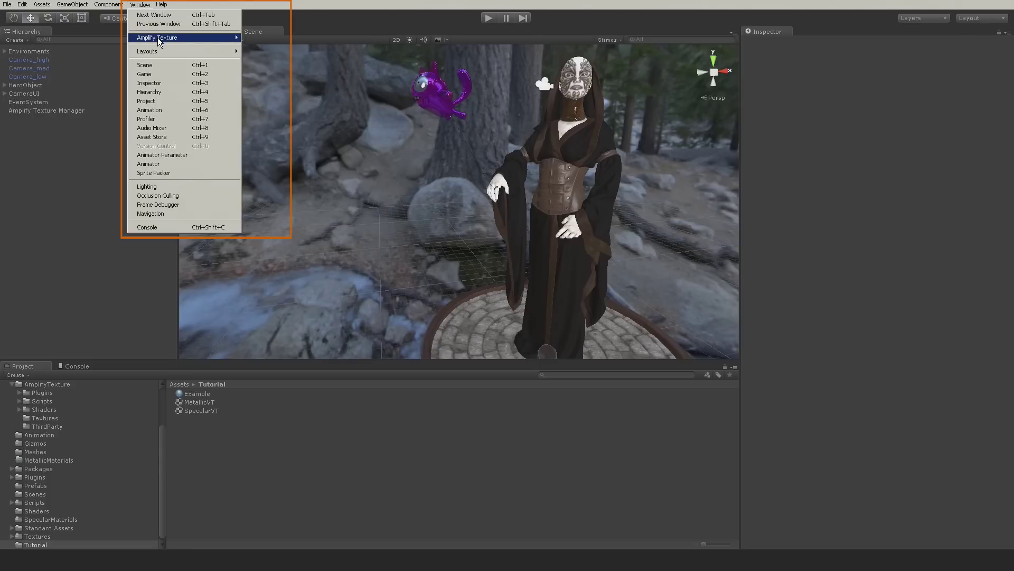
pyautogui.moveTo(158, 38)
pyautogui.click(248, 46)
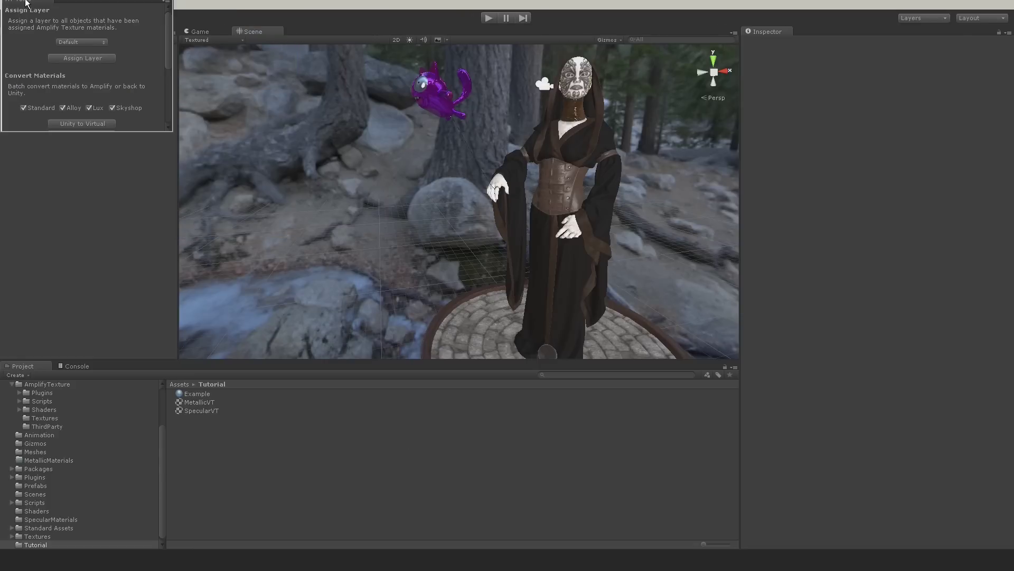
pyautogui.moveTo(23, 2)
pyautogui.mouseDown()
pyautogui.moveTo(589, 58)
pyautogui.moveTo(802, 42)
pyautogui.mouseUp()
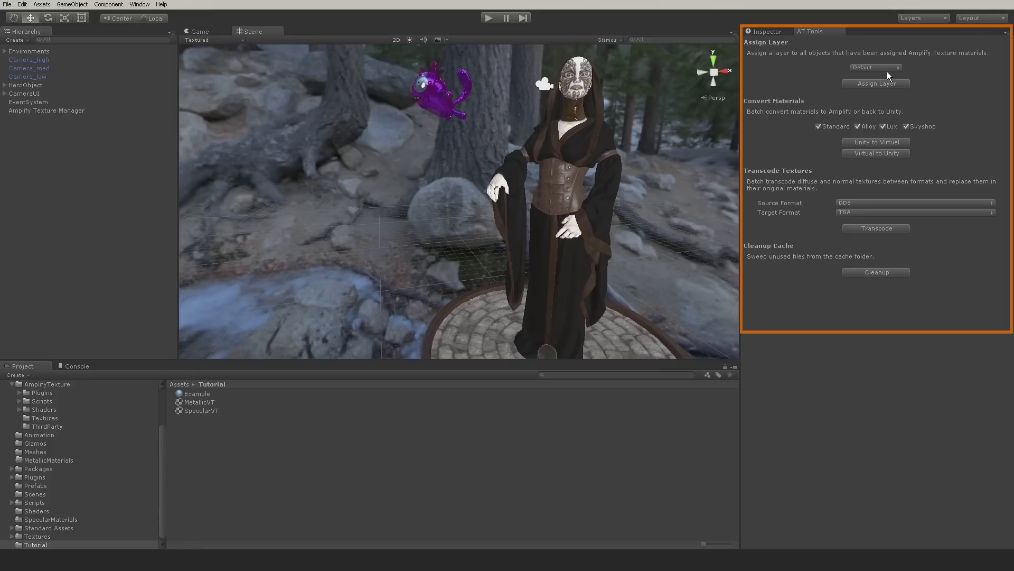
# Keep the assigned layer at Default and run Unity to Virtual conversion.
pyautogui.click(888, 67)
pyautogui.click(808, 67)
pyautogui.click(877, 143)
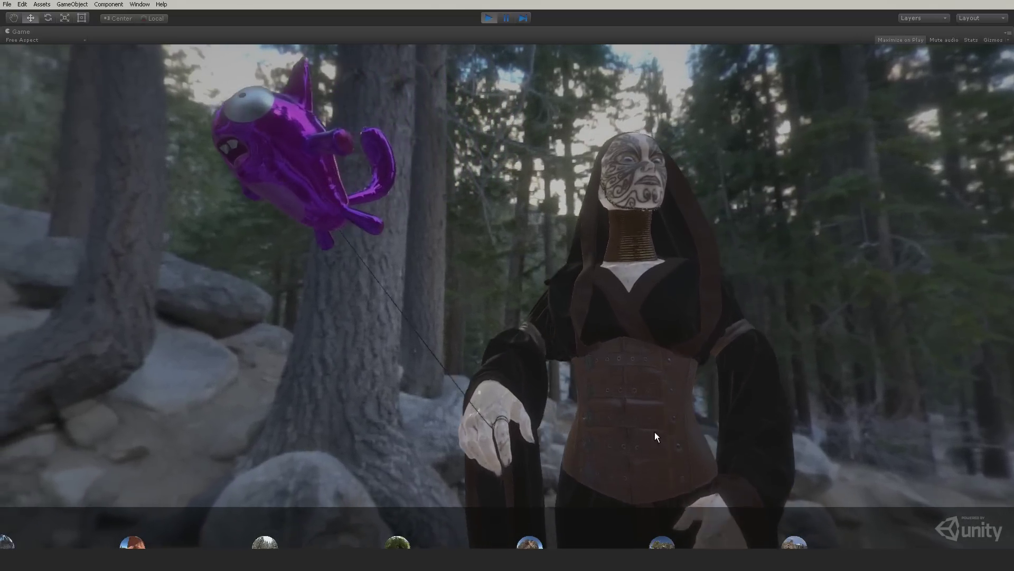
# Switch the demo through mountain, lake and snowy forest environments, then select Amplify Texture Camera.
pyautogui.click(658, 542)
pyautogui.click(534, 544)
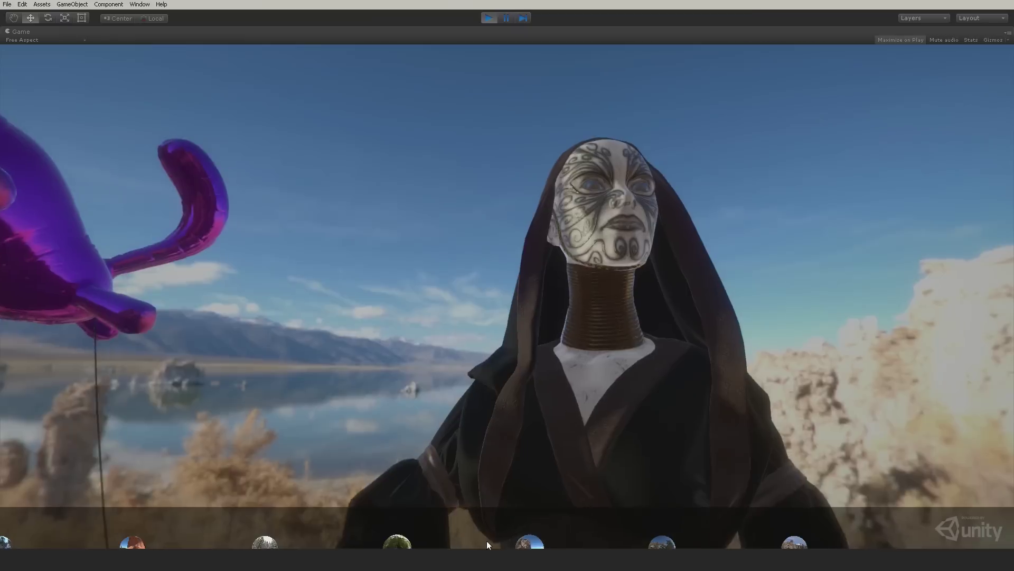
pyautogui.click(266, 543)
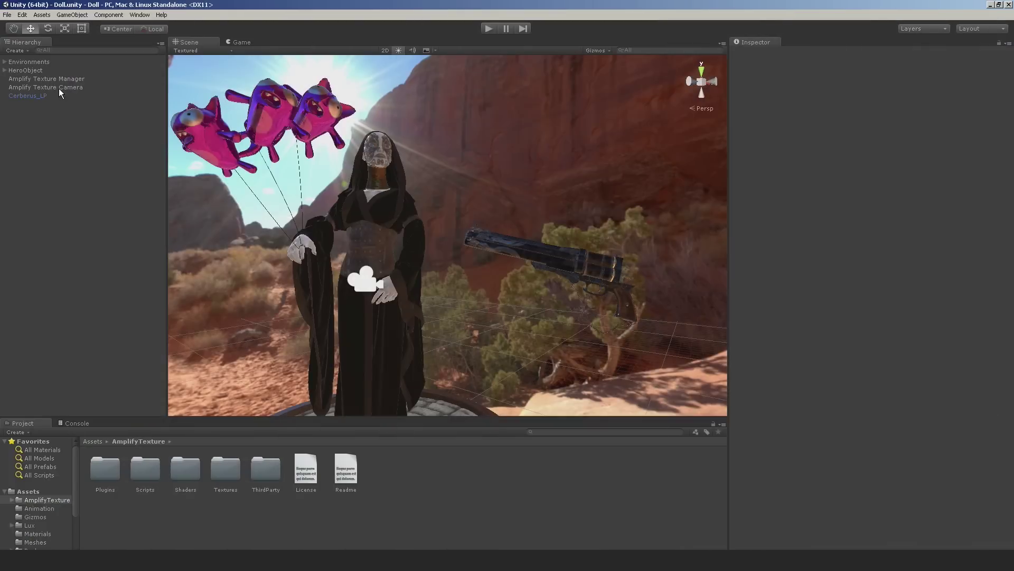
pyautogui.click(60, 88)
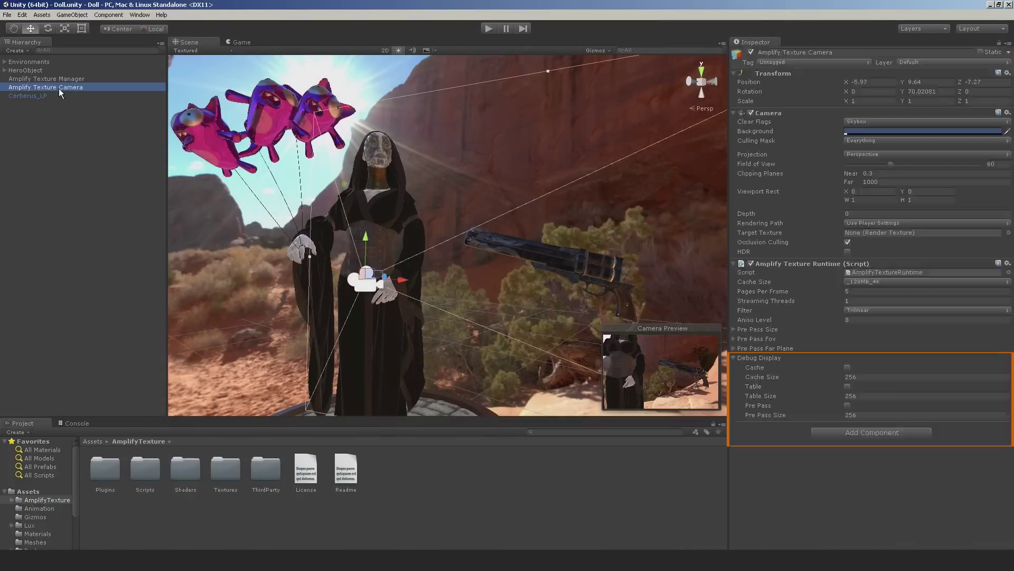
# Enable the Table and Pre Pass debug displays, then play the scene with the Game view maximized.
pyautogui.click(848, 387)
pyautogui.click(848, 405)
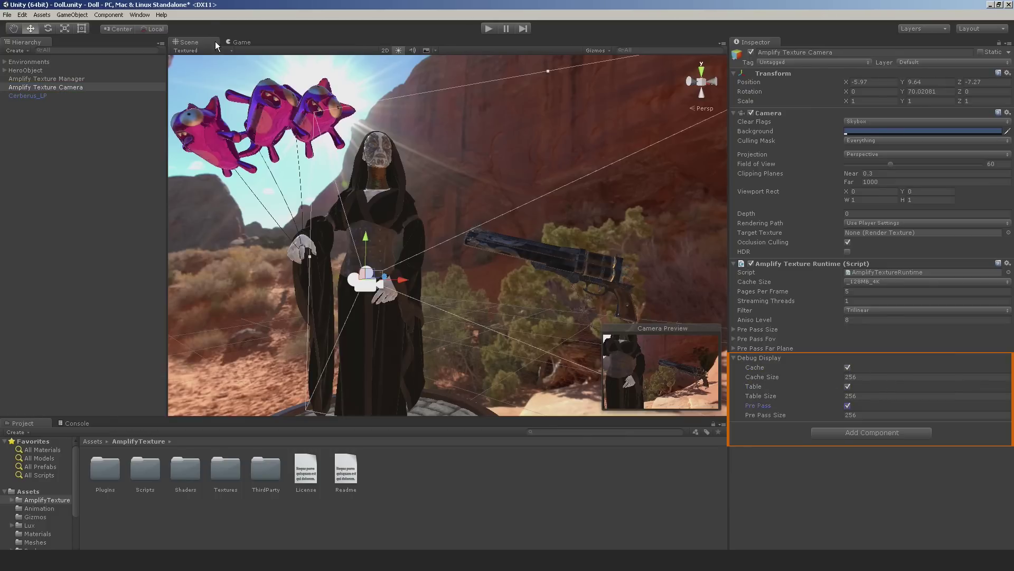
pyautogui.click(488, 28)
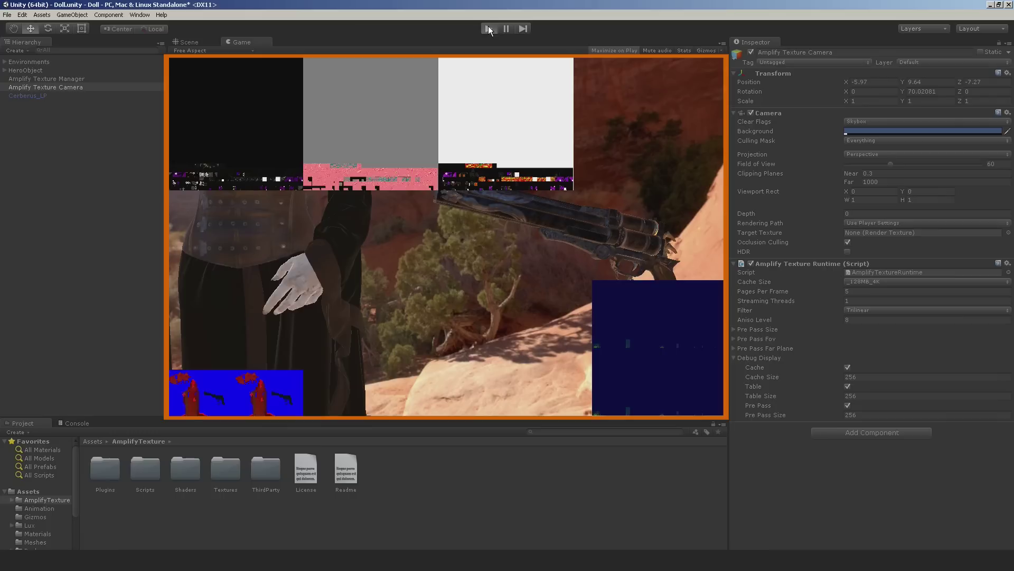
pyautogui.hotkey('shift', 'space')
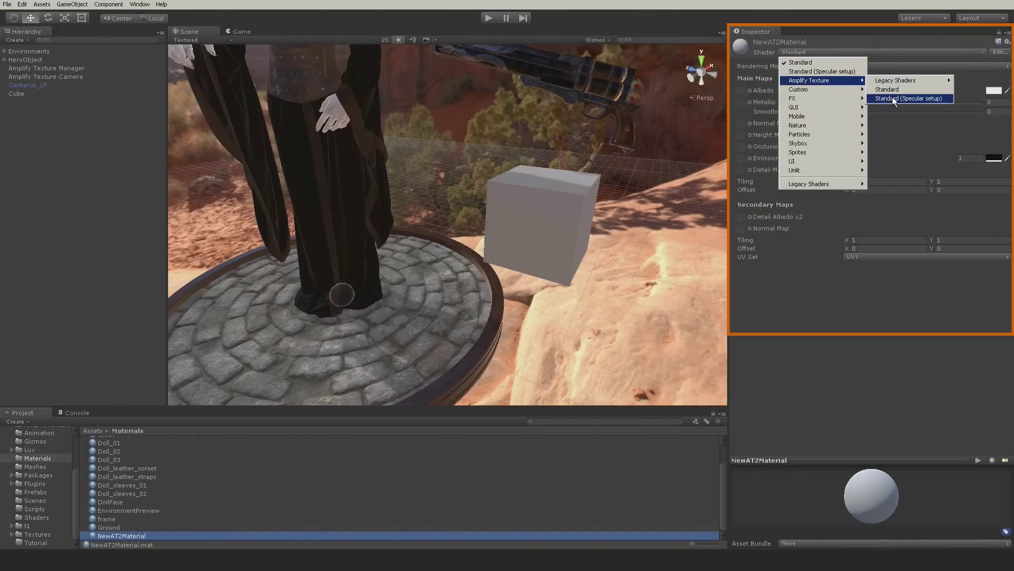
# Give NewAT2Material the Amplify Texture Standard (Specular setup) shader and Frame_D albedo, and apply it to the cube.
pyautogui.click(893, 99)
pyautogui.moveTo(124, 537); pyautogui.dragTo(540, 258)
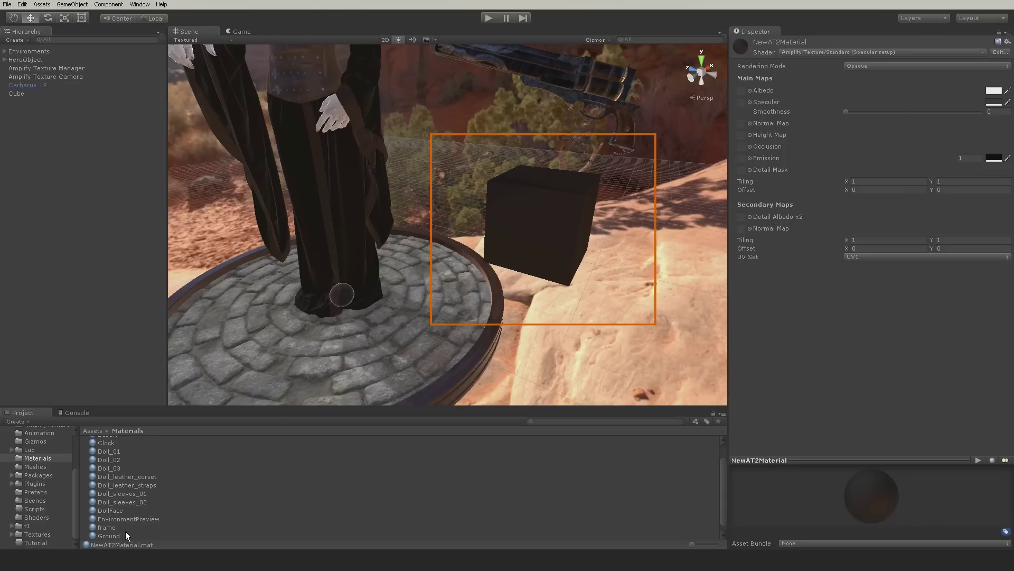
pyautogui.click(744, 90)
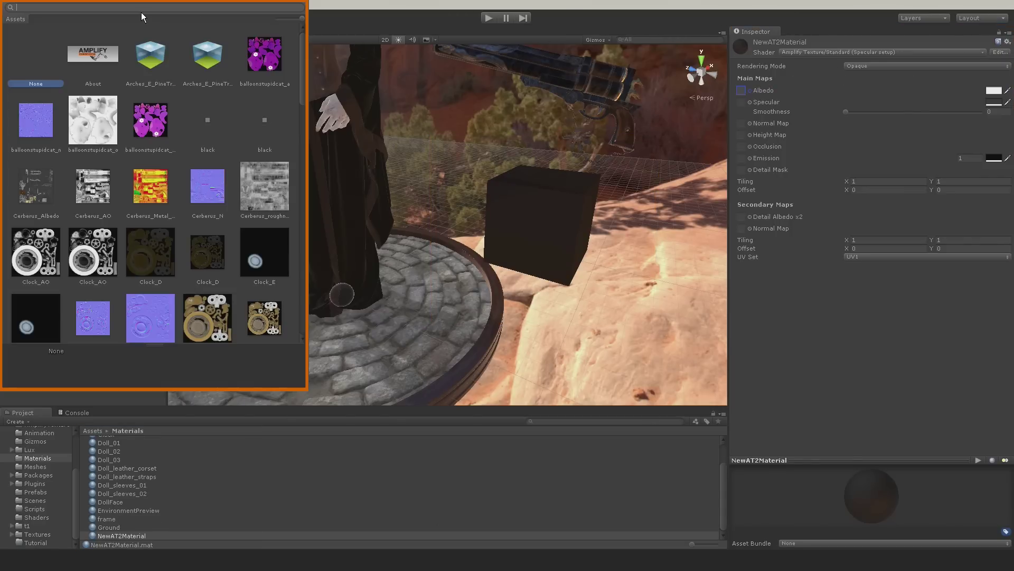
pyautogui.scroll(-10, 180, 138)
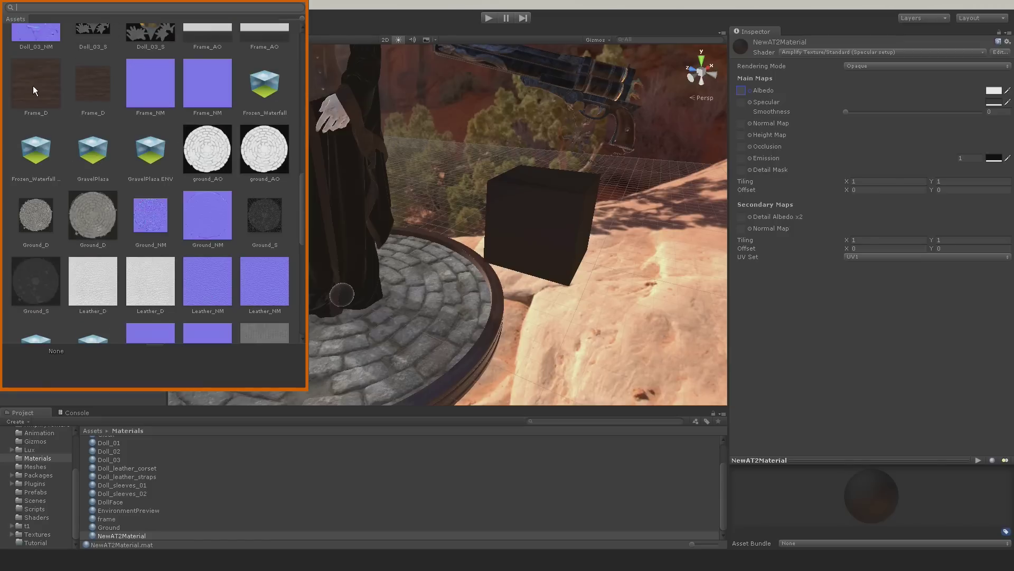
pyautogui.click(36, 88)
pyautogui.doubleClick(37, 88)
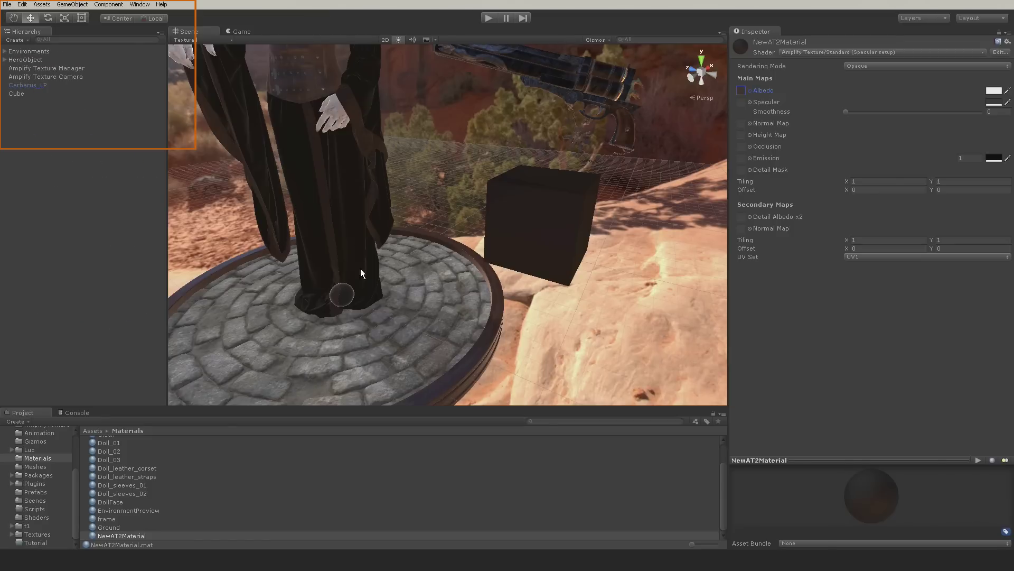
# Save the scene and orbit the view closer around the cube.
pyautogui.click(7, 4)
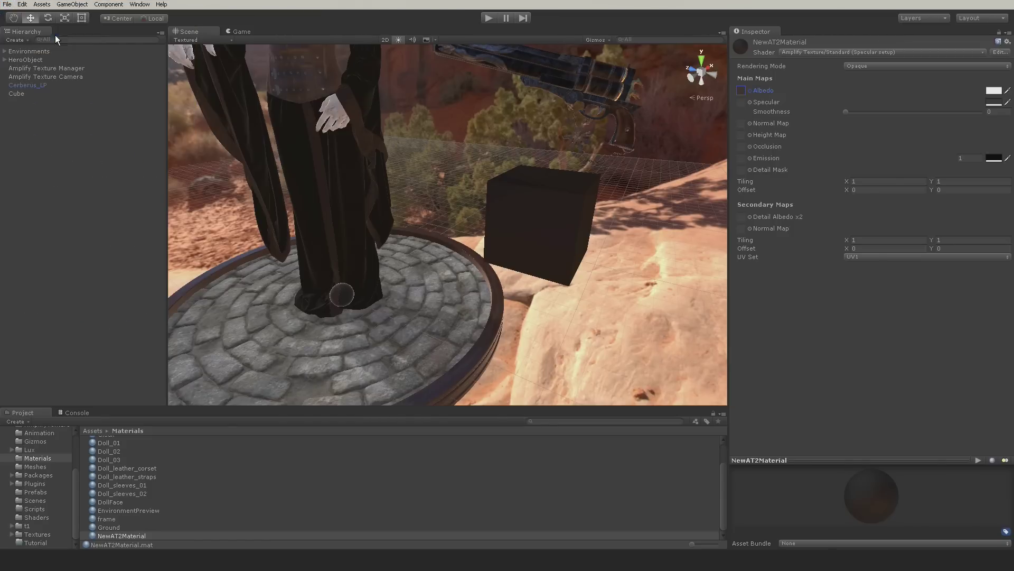
pyautogui.click(62, 38)
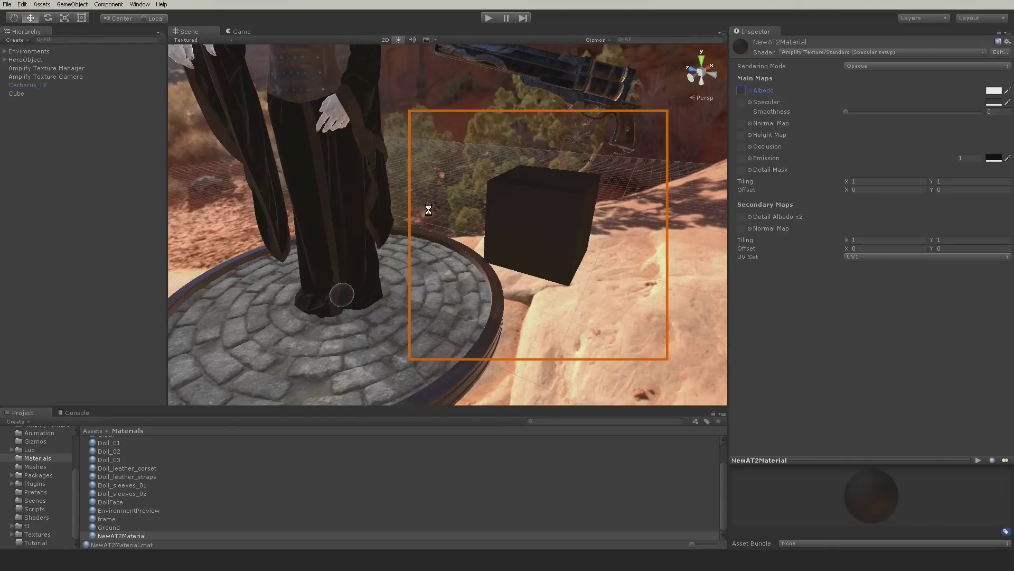
pyautogui.keyDown('alt'); pyautogui.moveTo(448, 223); pyautogui.dragTo(502, 196); pyautogui.keyUp('alt')
# Set the Amplify Texture Manager to 1 virtual texture with SpecularVT in Element 0.
pyautogui.click(502, 195)
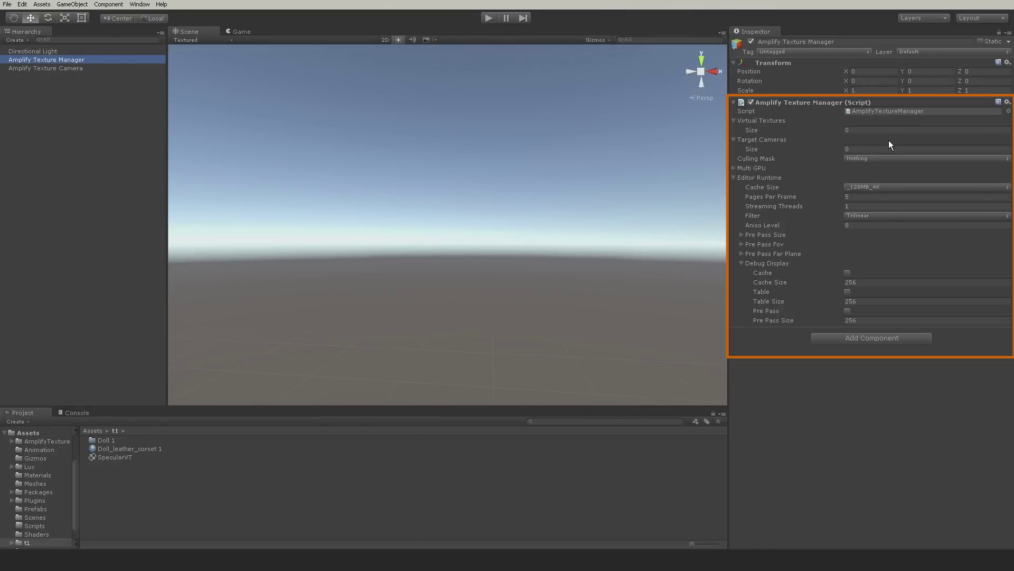
pyautogui.click(886, 132)
pyautogui.press('Return')
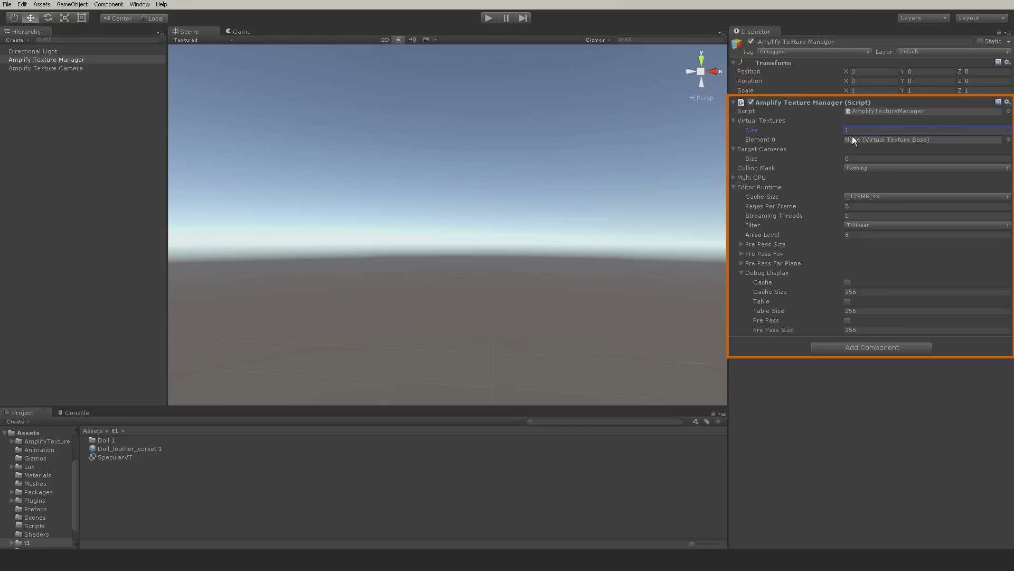
pyautogui.moveTo(110, 458); pyautogui.dragTo(898, 140)
# Create a new cube in the scene and apply NewAT2Material to it.
pyautogui.rightClick(69, 108)
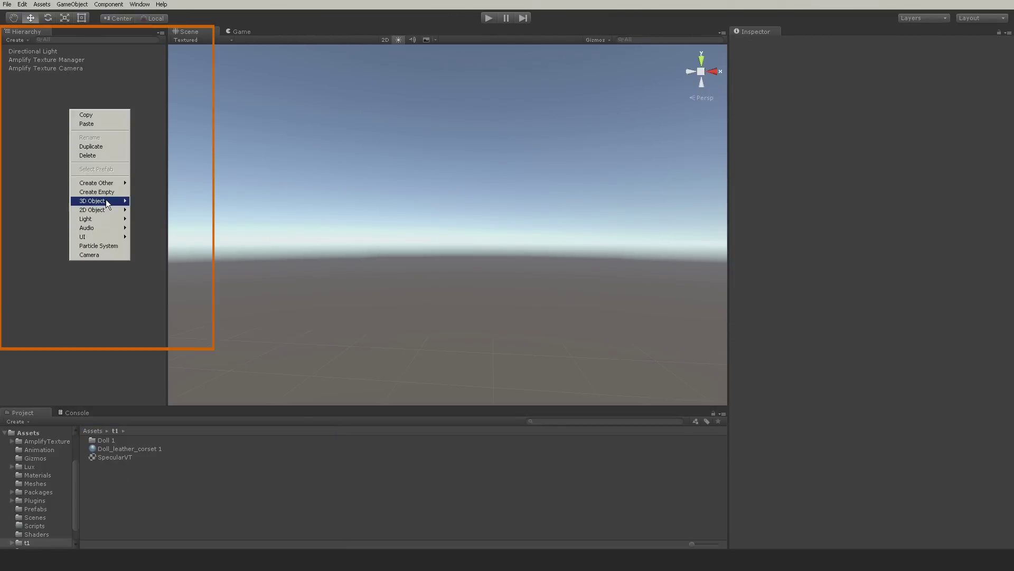
pyautogui.moveTo(106, 198)
pyautogui.click(158, 203)
pyautogui.click(37, 474)
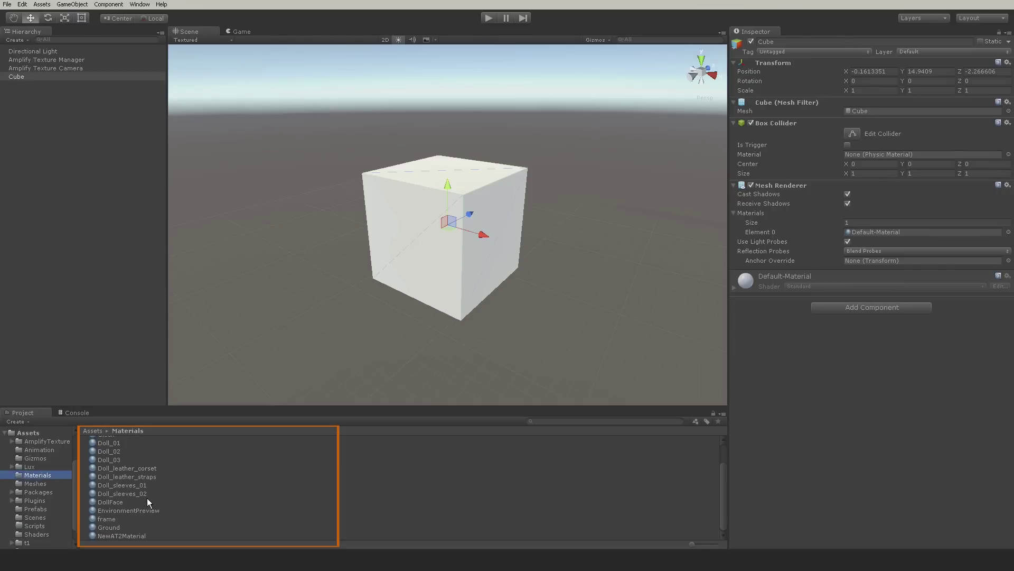
pyautogui.moveTo(138, 534); pyautogui.dragTo(465, 284)
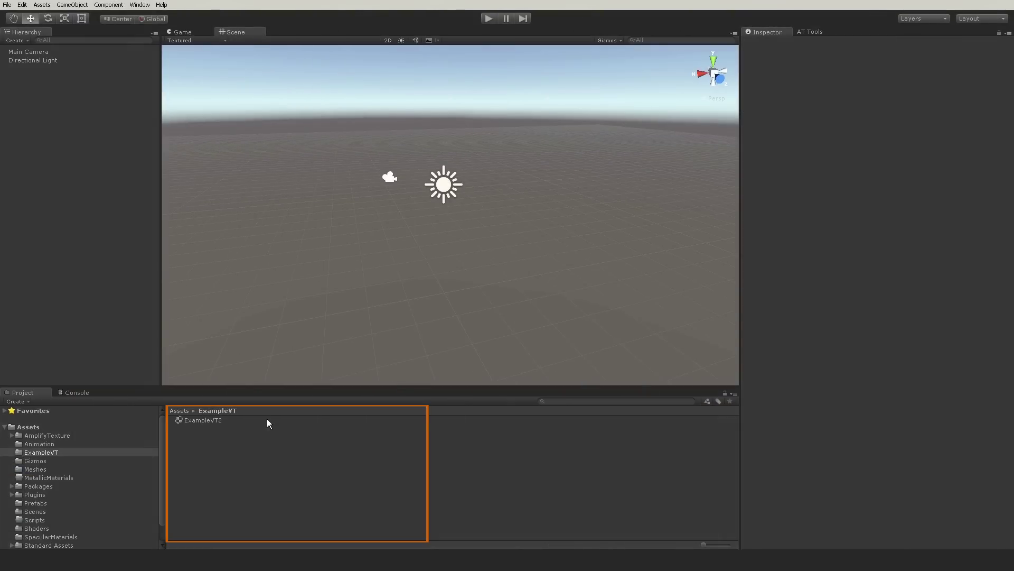
# Set the ExampleVT2 virtual texture's layout preset to Unity 5_Specular.
pyautogui.click(268, 418)
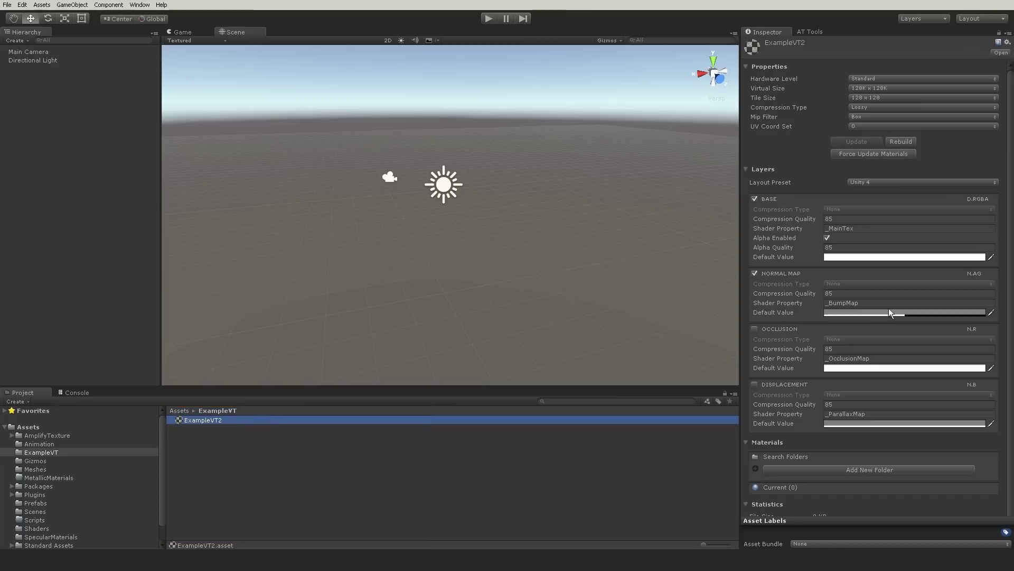
pyautogui.click(907, 183)
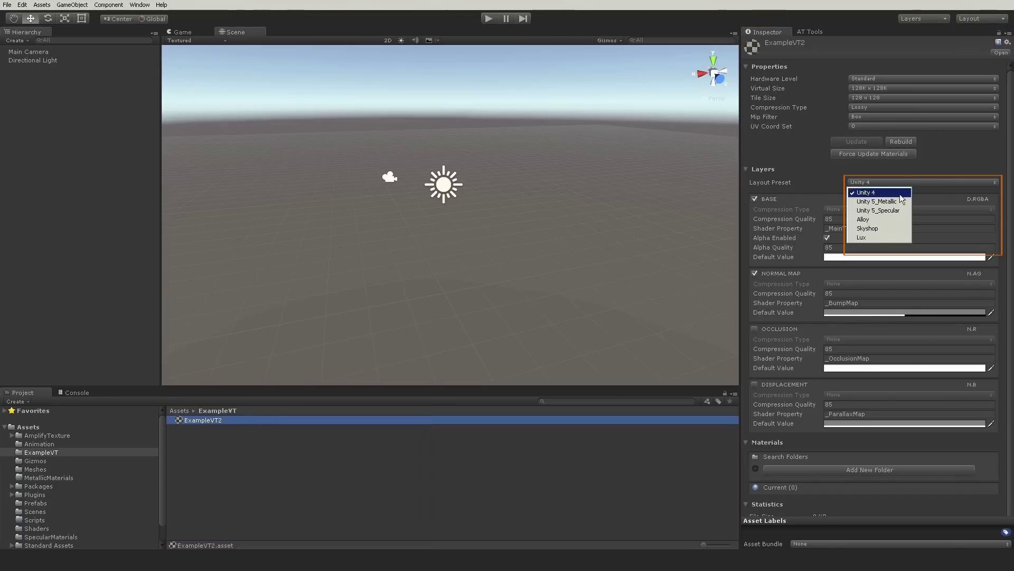
pyautogui.click(893, 209)
# Add Assets/MetallicMaterials as ExampleVT2's material search folder.
pyautogui.scroll(-3, 806, 442)
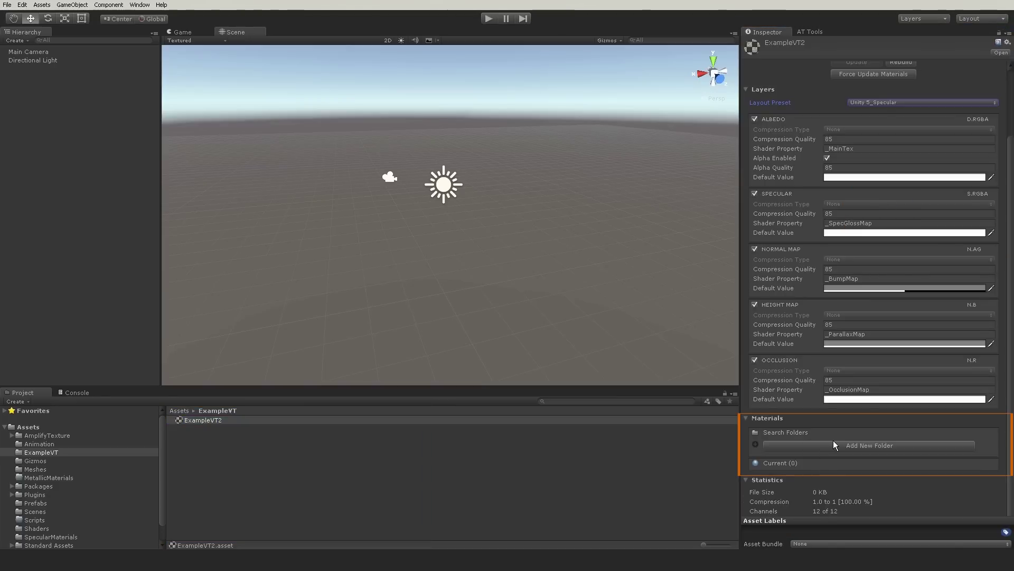
pyautogui.click(832, 445)
pyautogui.click(437, 447)
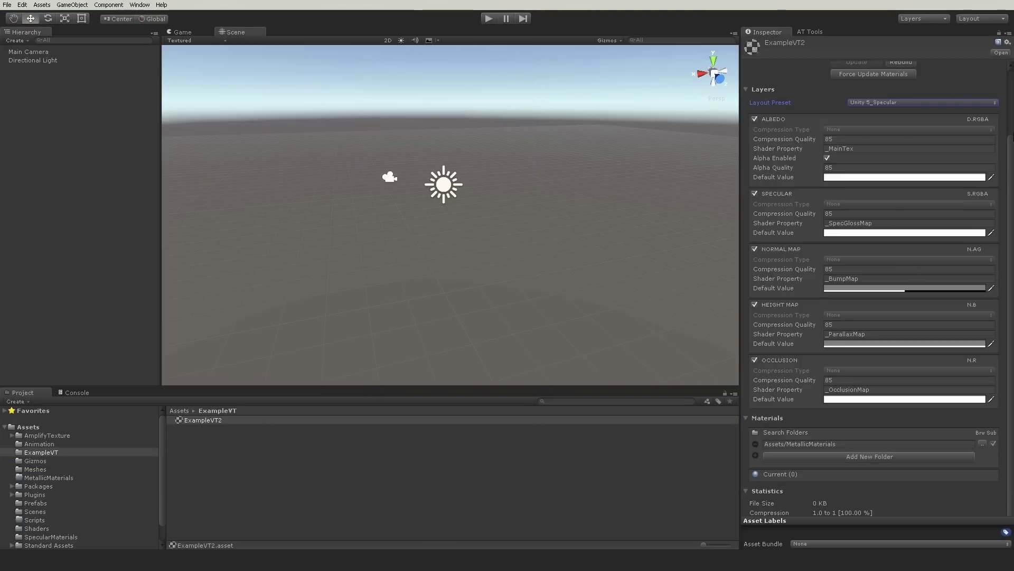
pyautogui.scroll(3, 897, 138)
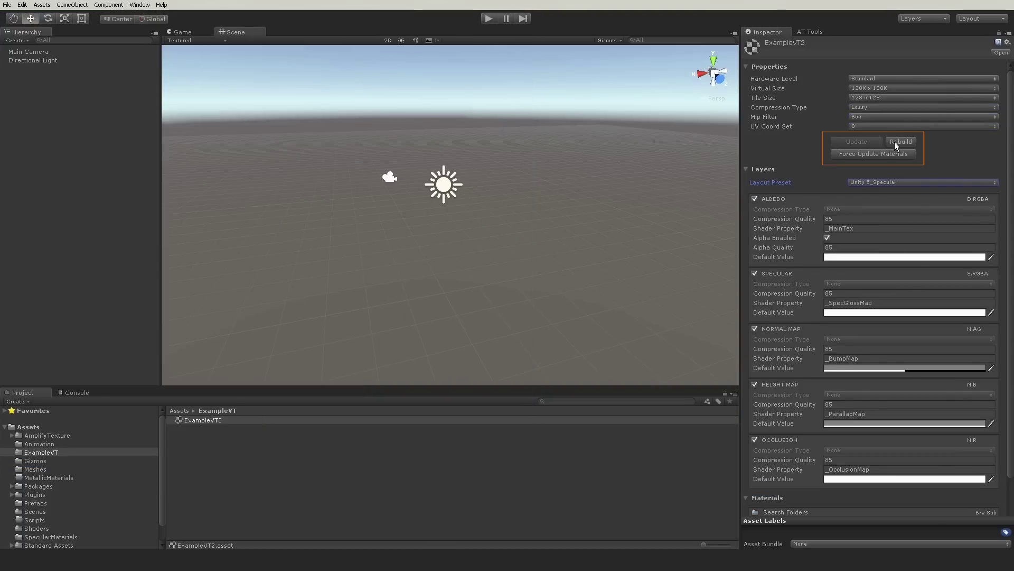